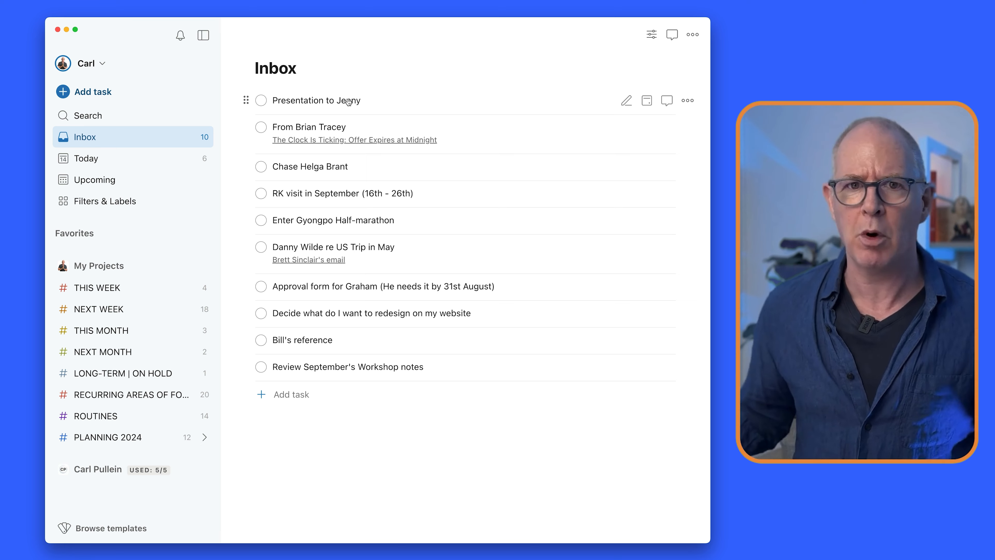
Open the presentation task in the inbox, insert "Send Time Management" before "Presentation" in its title, and save it.
click(348, 102)
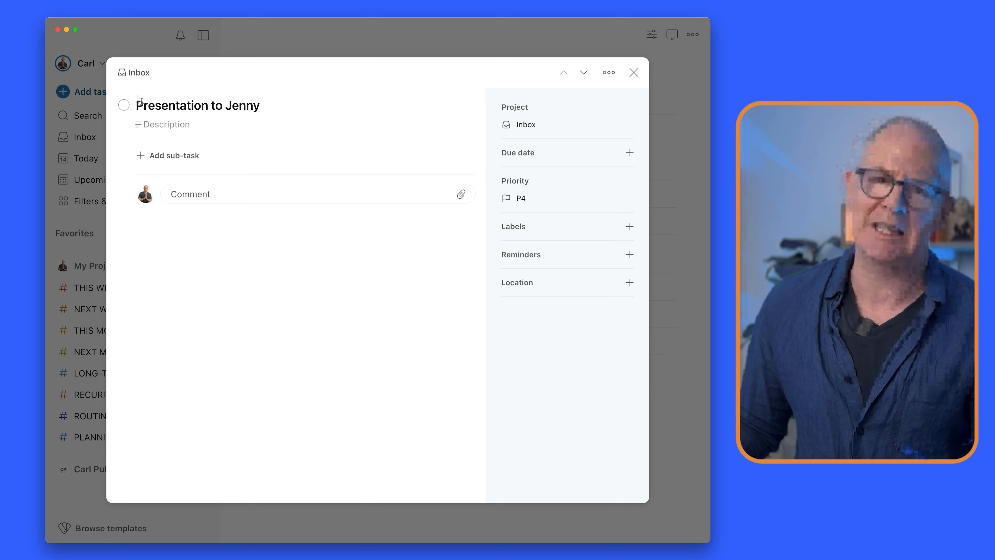
click(157, 105)
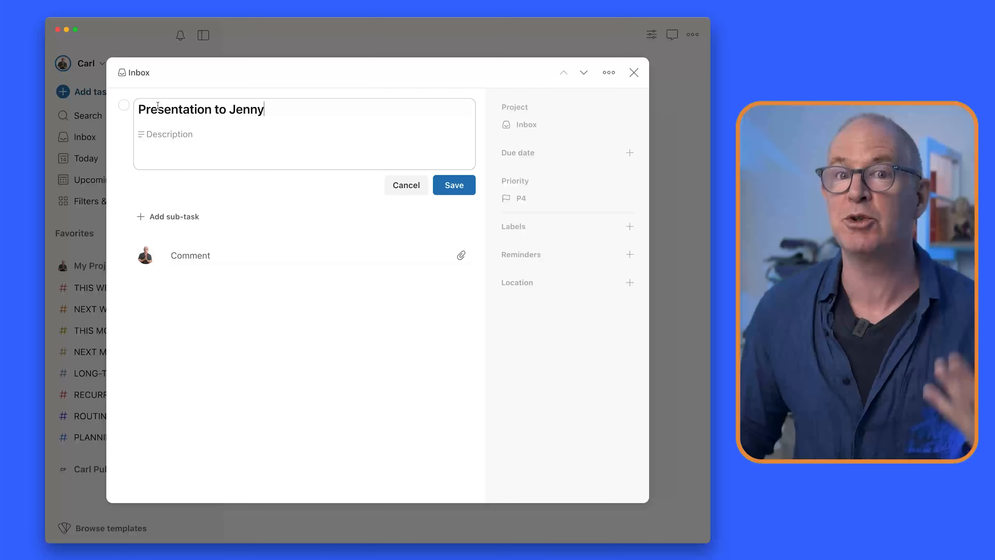
click(139, 110)
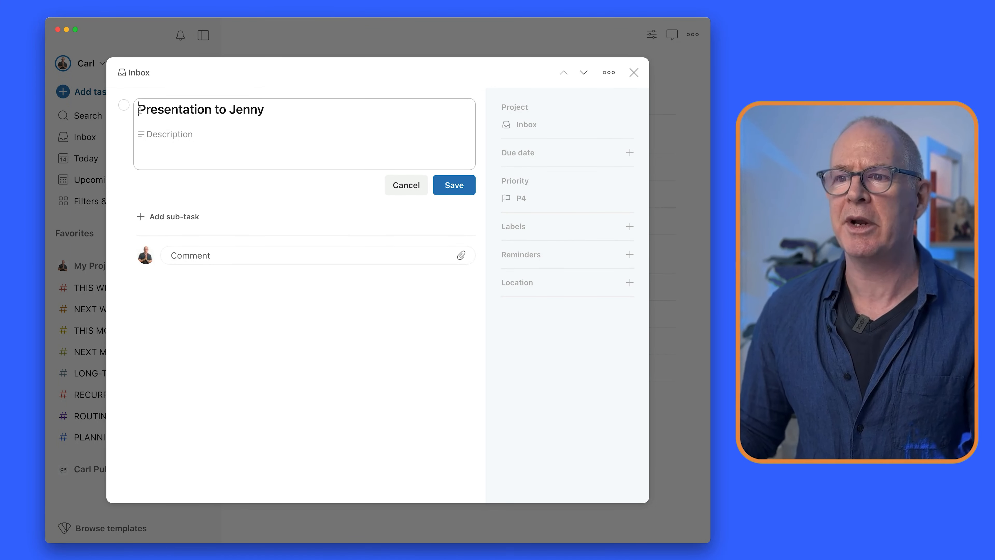
text(Send )
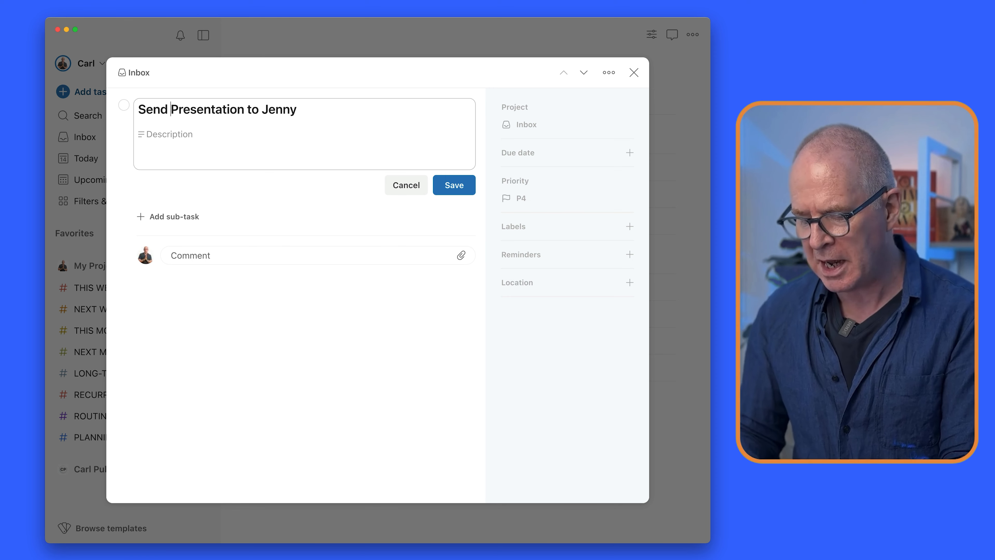
text(Time Magag)
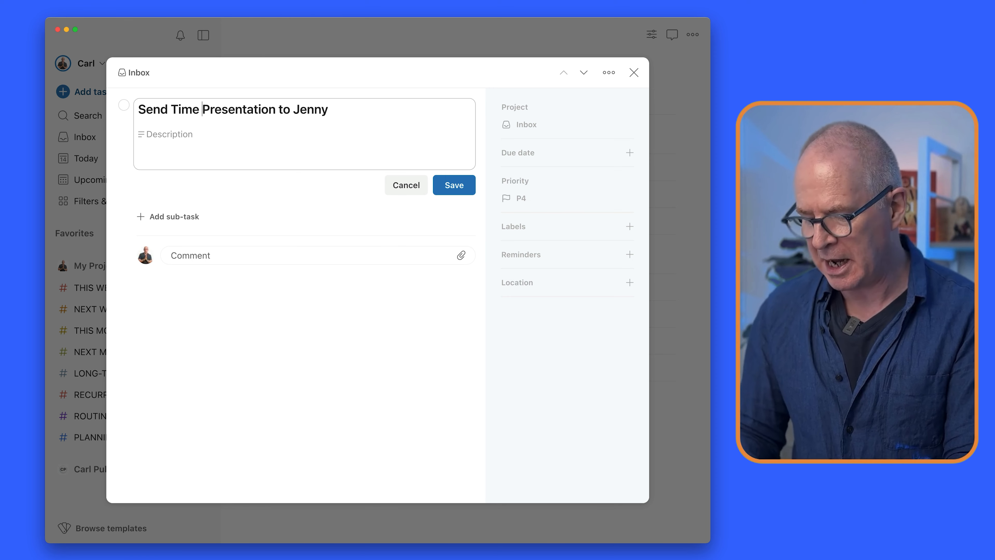
text(ement)
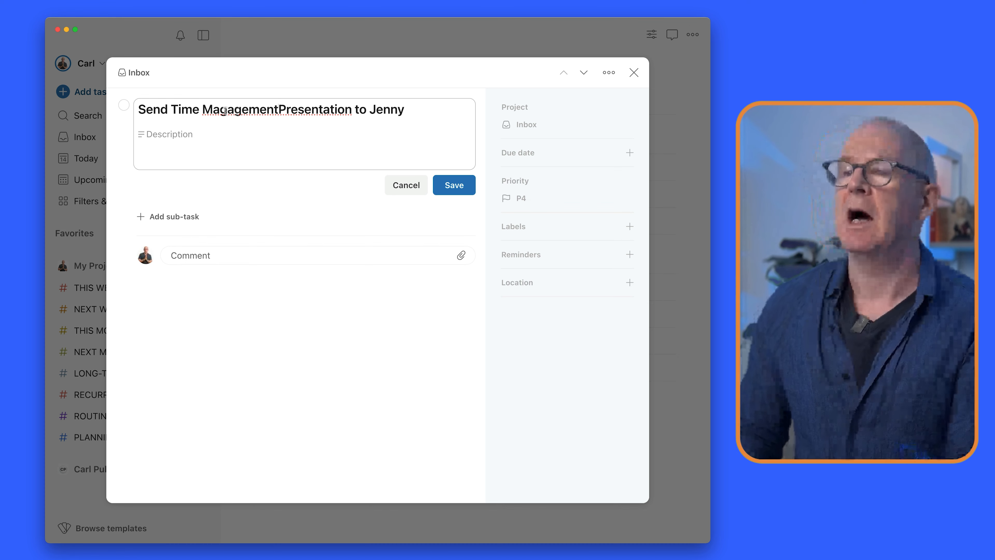
key(BackSpace)
text(n)
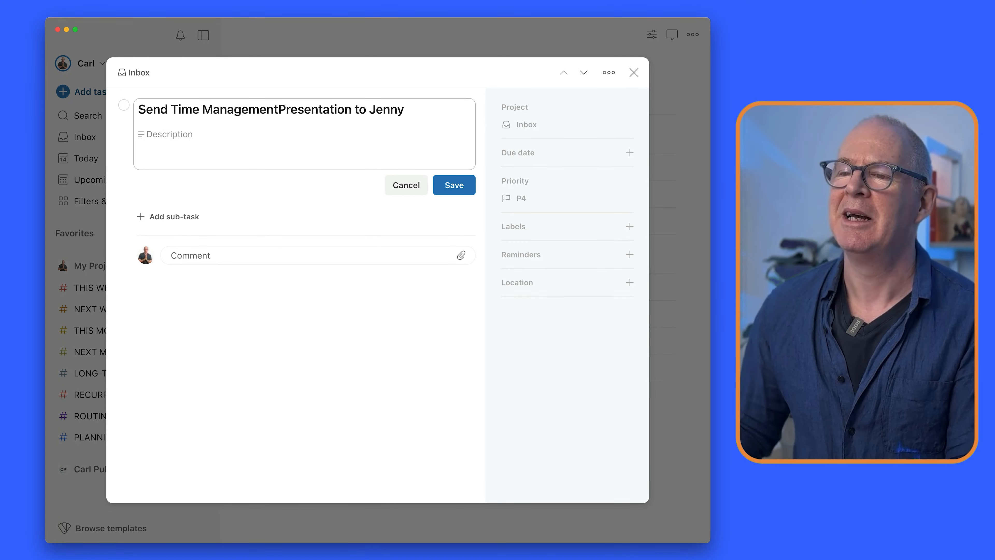
click(277, 109)
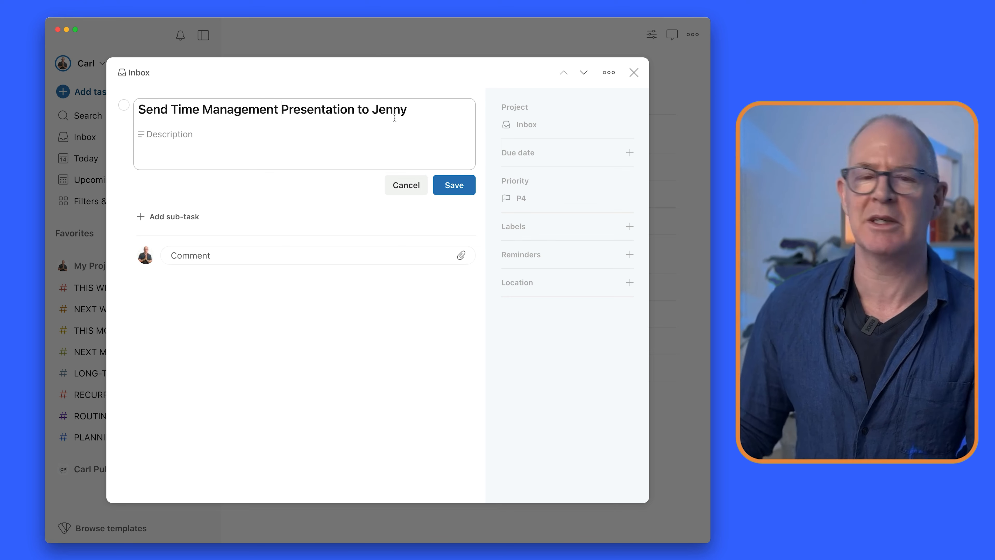
click(460, 188)
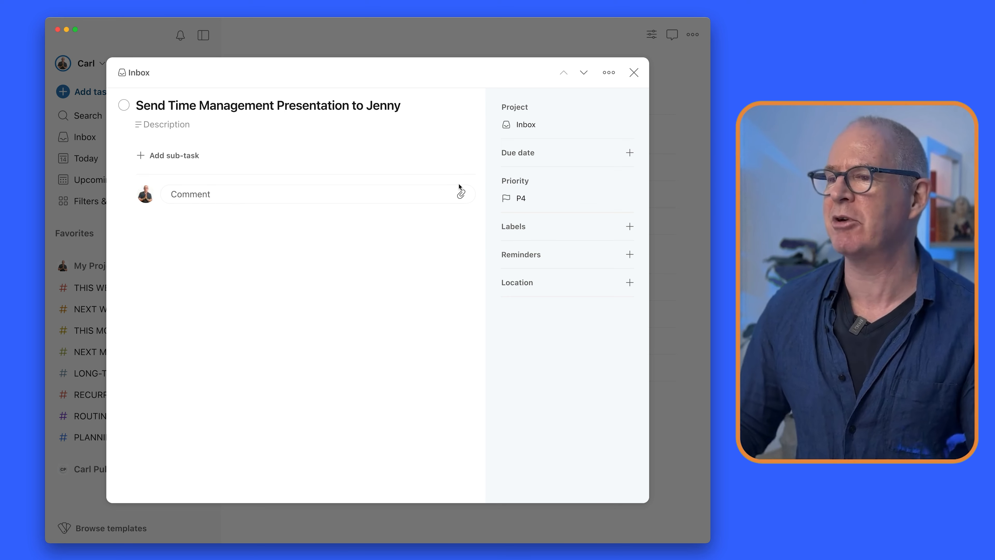
Move the presentation task to the THIS WEEK project and set its due date to 15 August 2024.
click(527, 133)
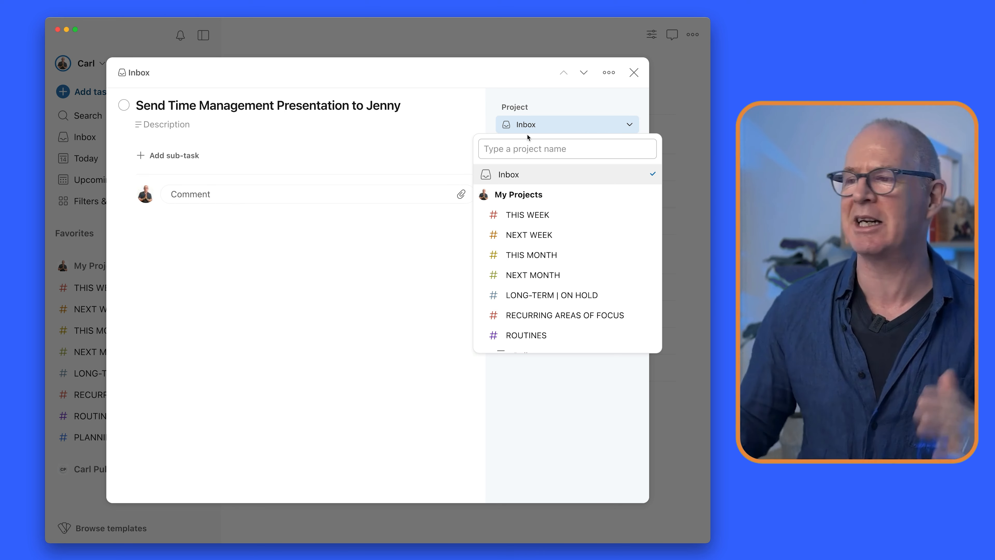
click(535, 216)
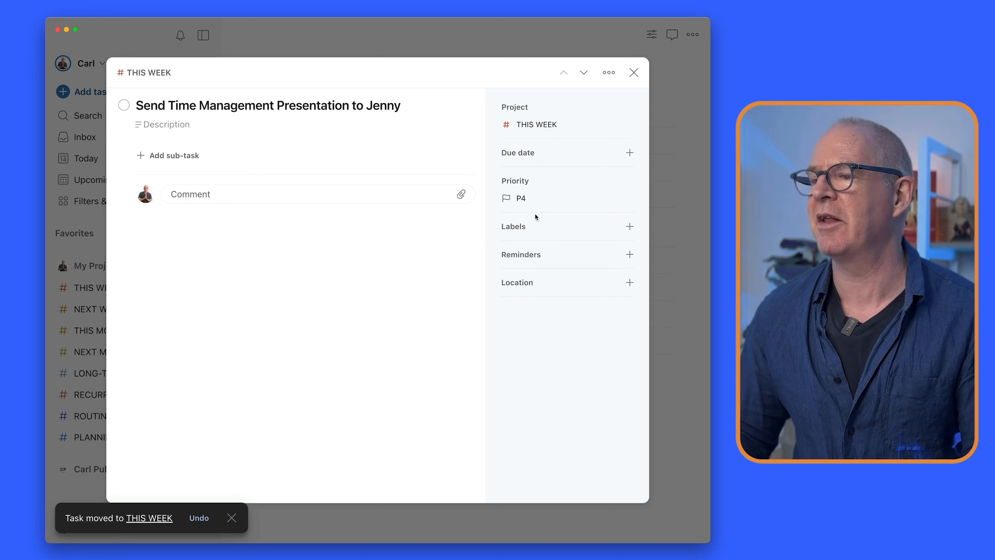
click(532, 152)
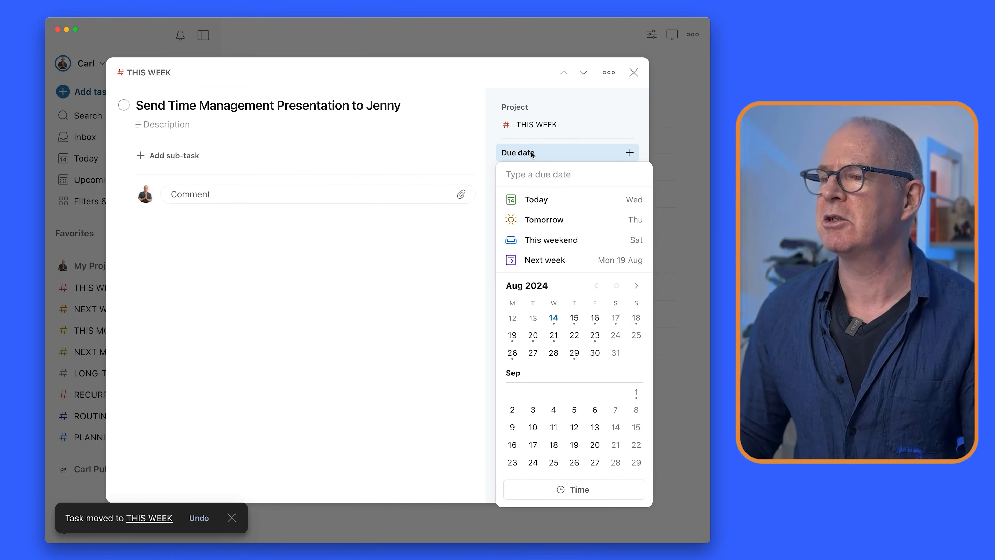
click(575, 318)
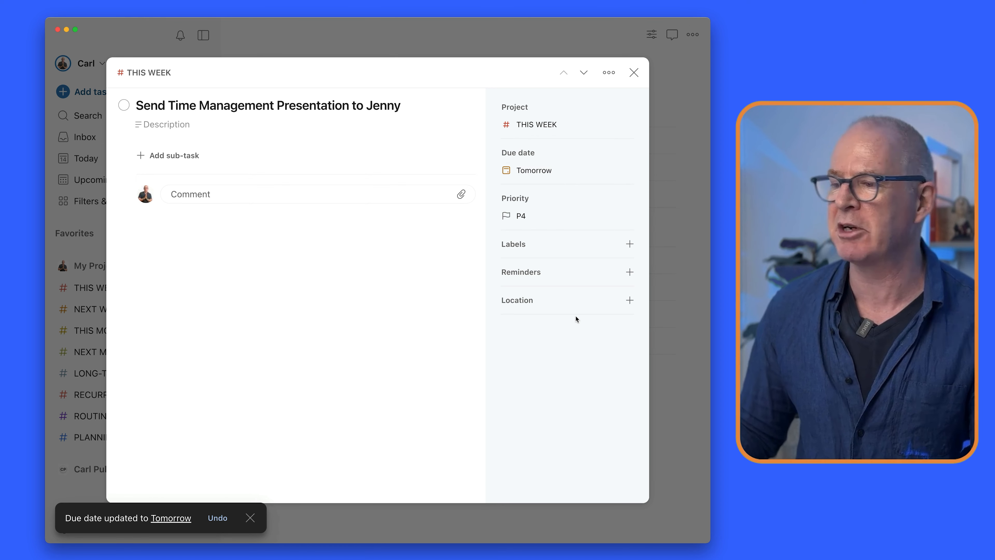
Give the presentation task Priority 3 and the Communications label, and close its details.
click(553, 219)
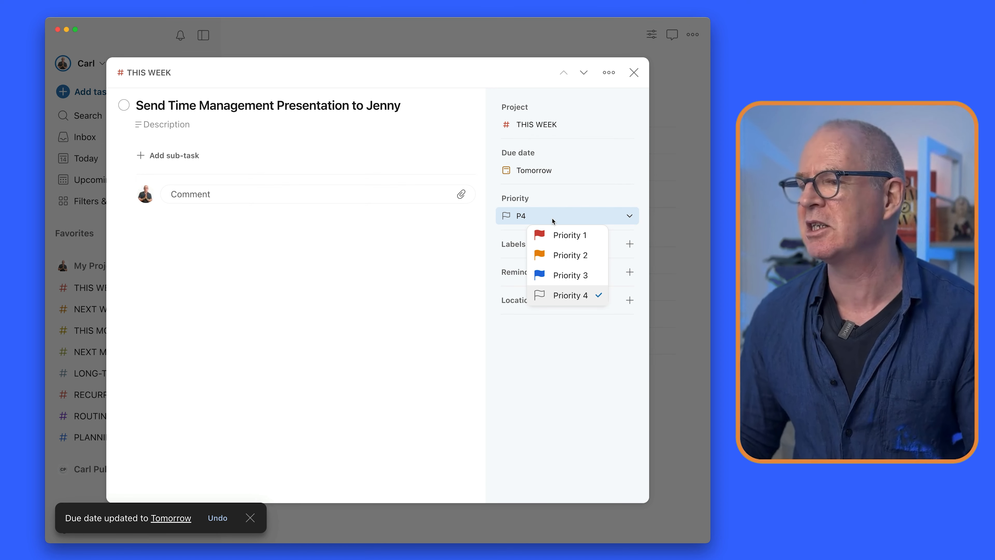
click(564, 280)
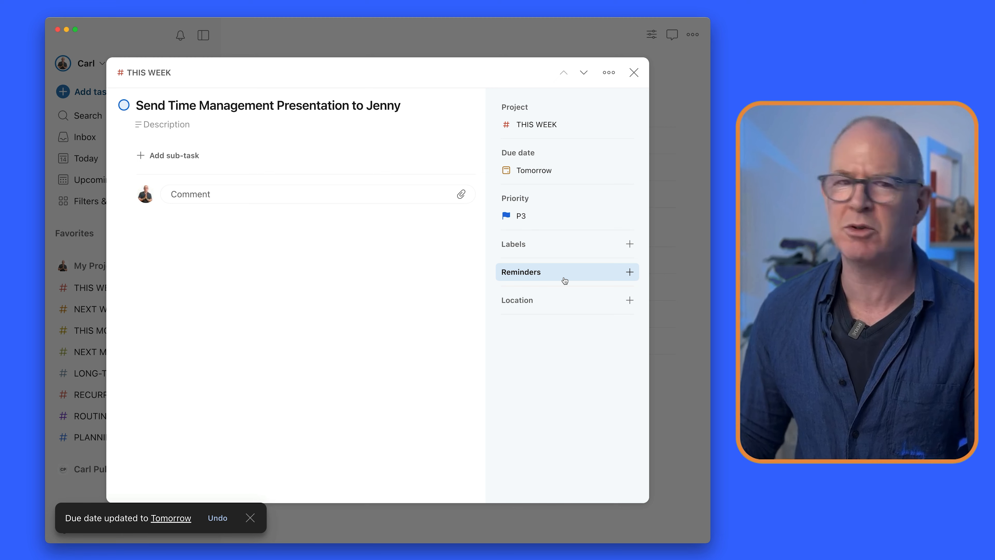
click(567, 246)
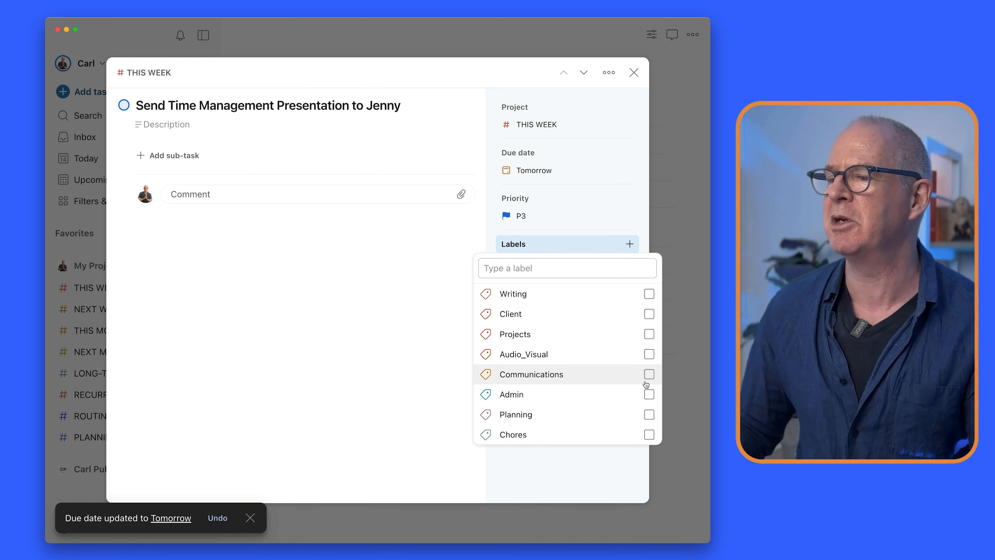
click(649, 376)
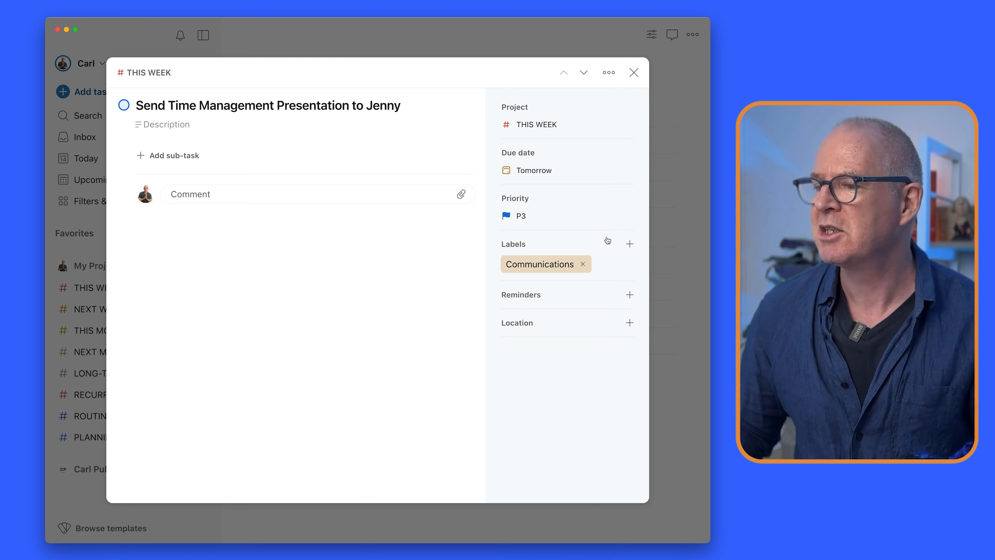
click(631, 72)
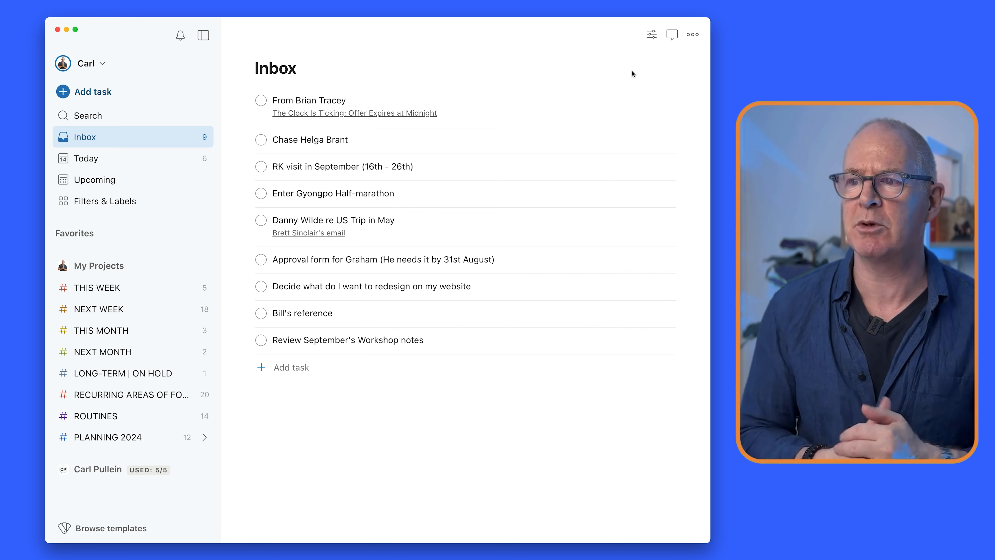
Move the inbox task linked to the "The Clock Is Ticking" email to THIS WEEK and make it due today.
mouse_move(356, 103)
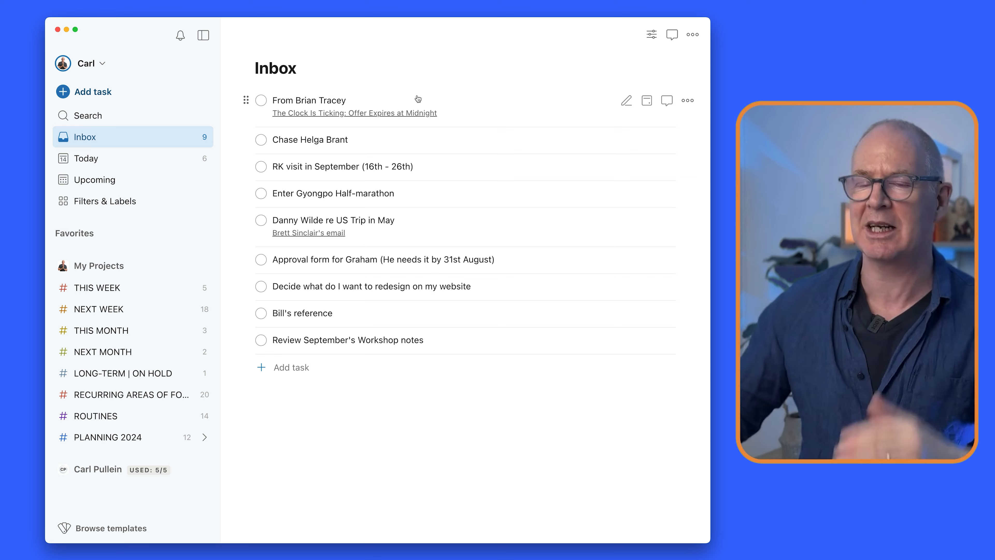
click(405, 102)
click(563, 131)
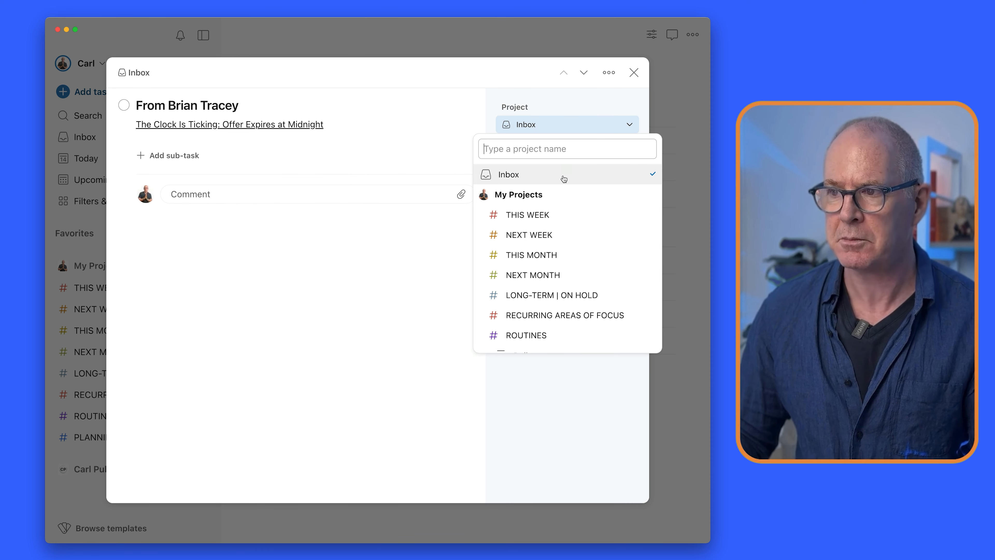
click(561, 217)
click(552, 155)
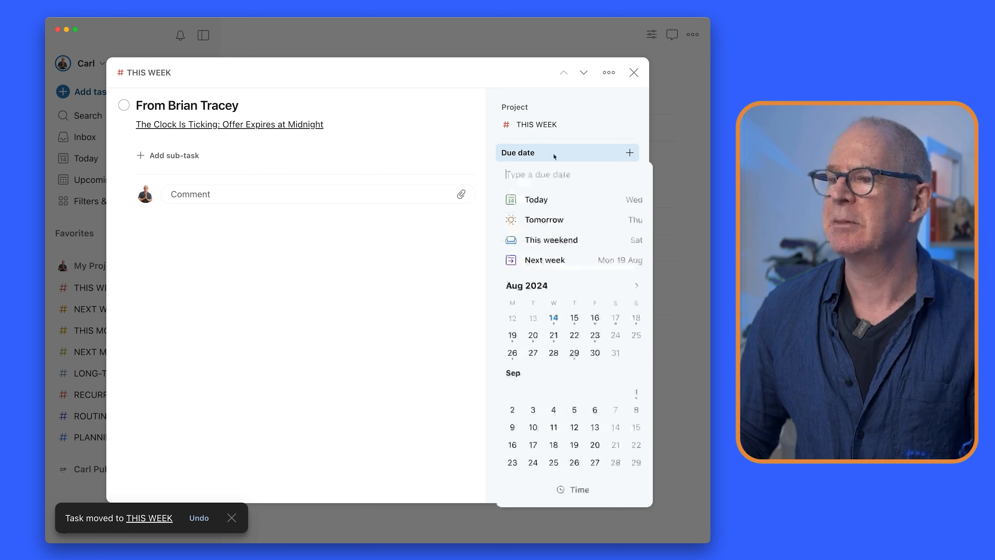
click(553, 203)
Give the "The Clock Is Ticking" email task Priority 3 and the Admin label, and close its details.
click(549, 218)
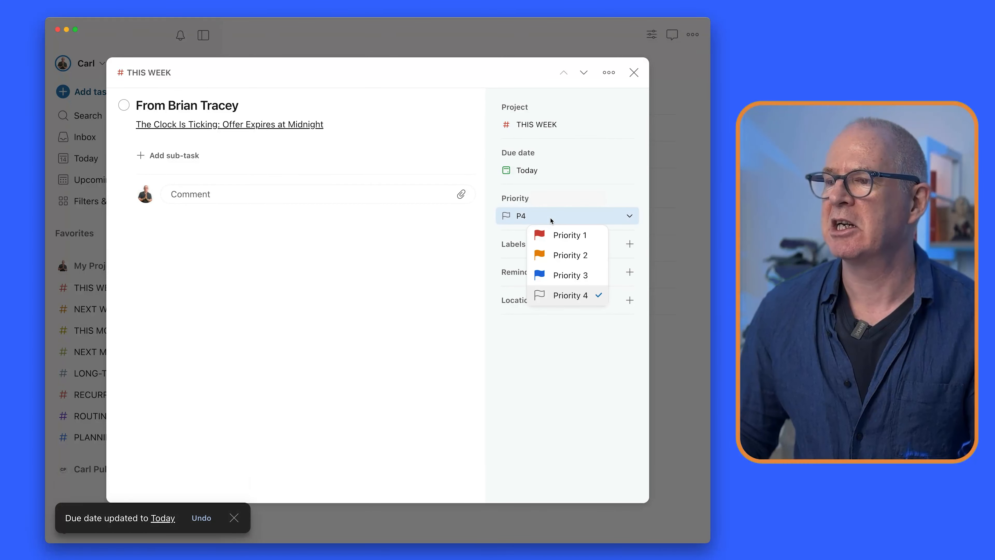
click(562, 277)
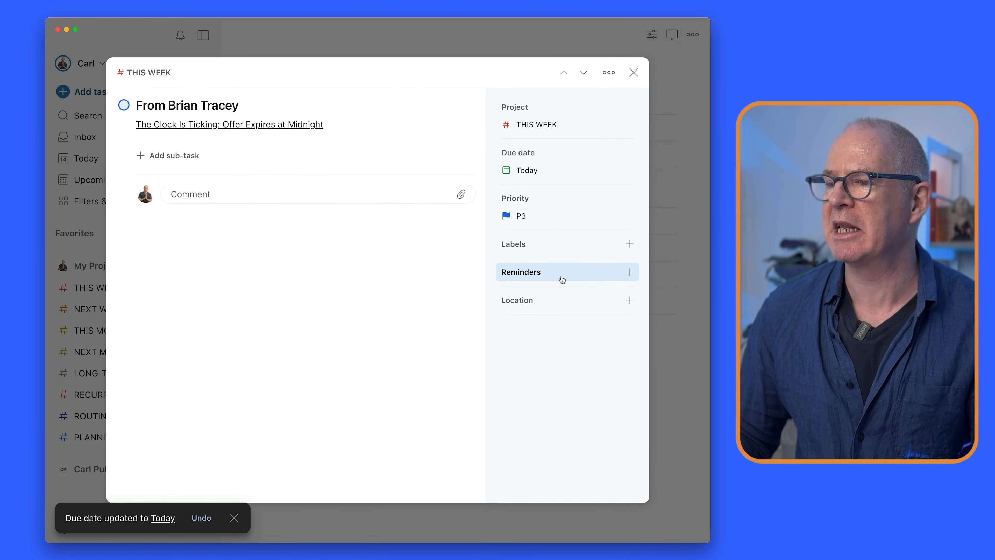
click(568, 245)
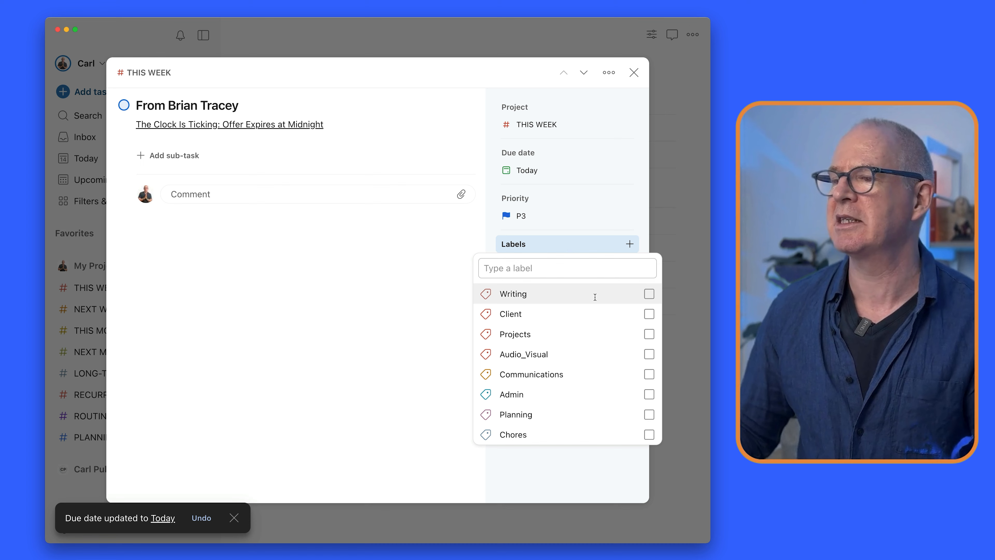
click(649, 394)
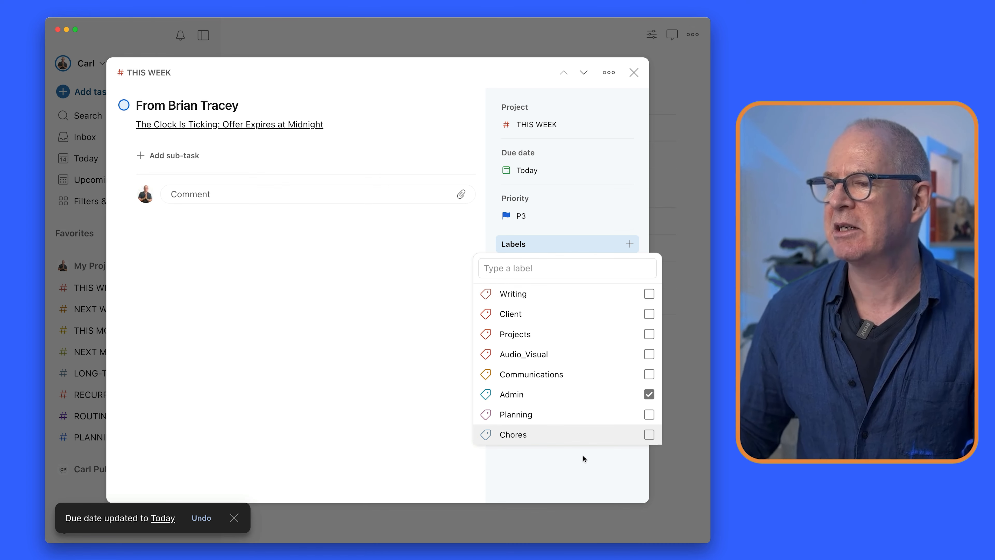
click(576, 470)
click(633, 72)
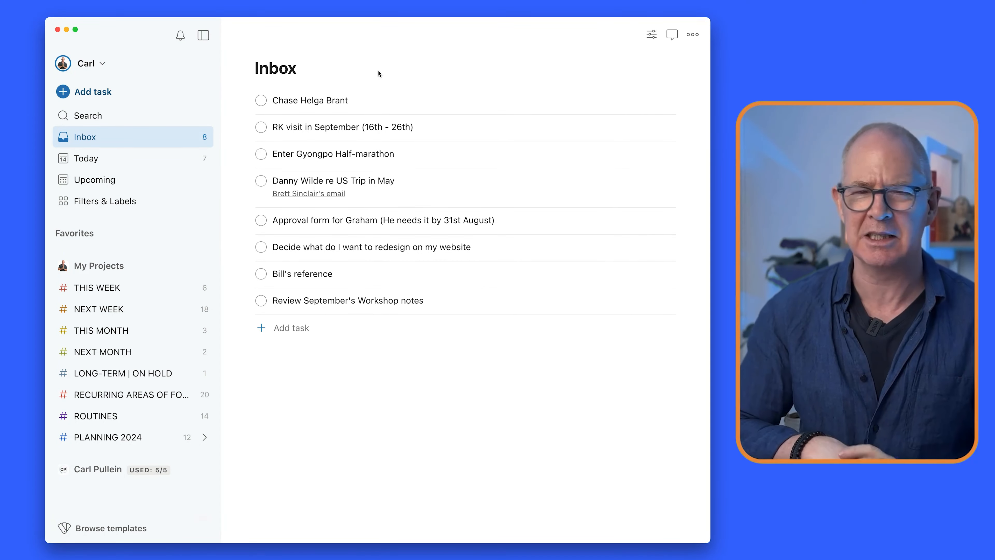
Append "about Mountain Retreat" to the title of the "Chase" task in the inbox and save it.
click(344, 97)
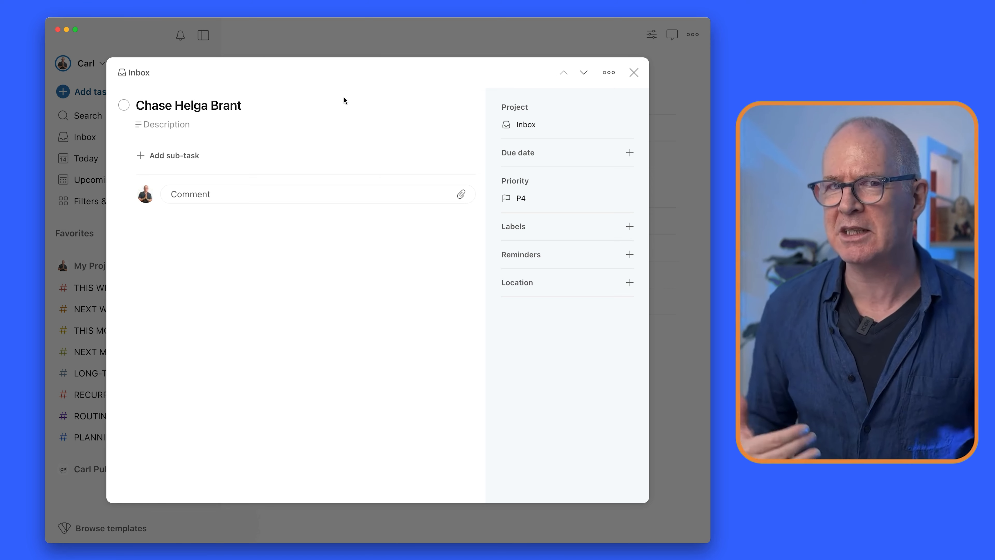
click(267, 105)
text(about )
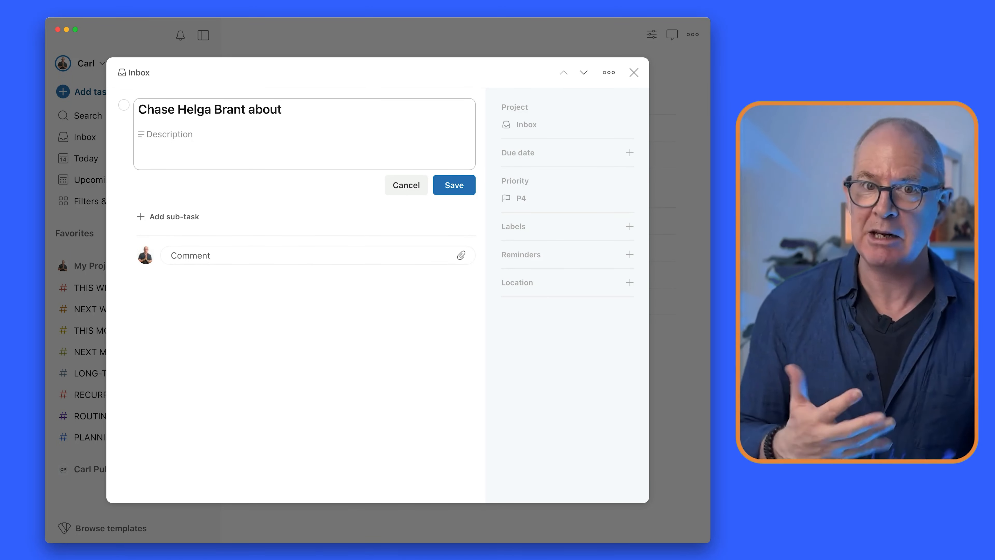
text(Mountain Retreat)
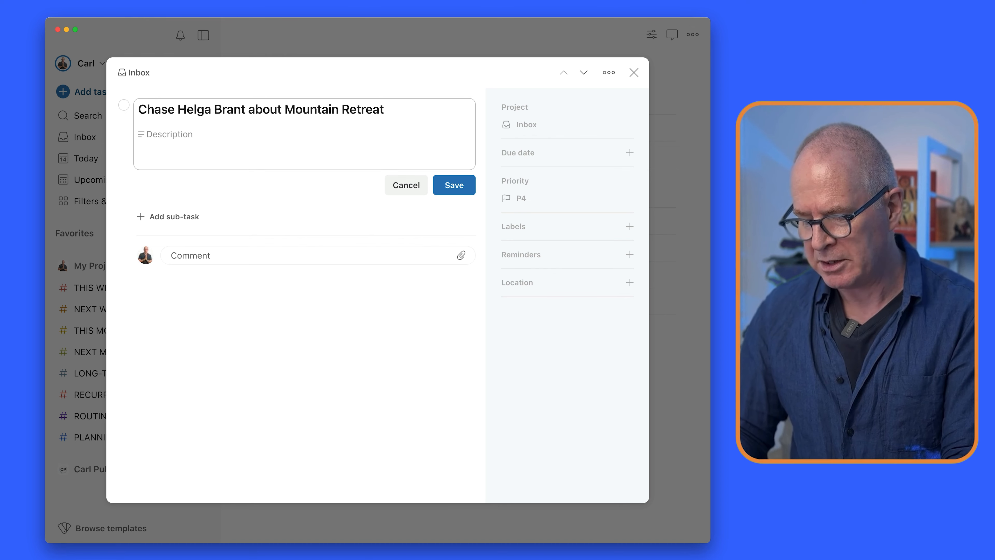
click(446, 186)
Move the Mountain Retreat task to the NEXT WEEK project and close its details.
click(551, 126)
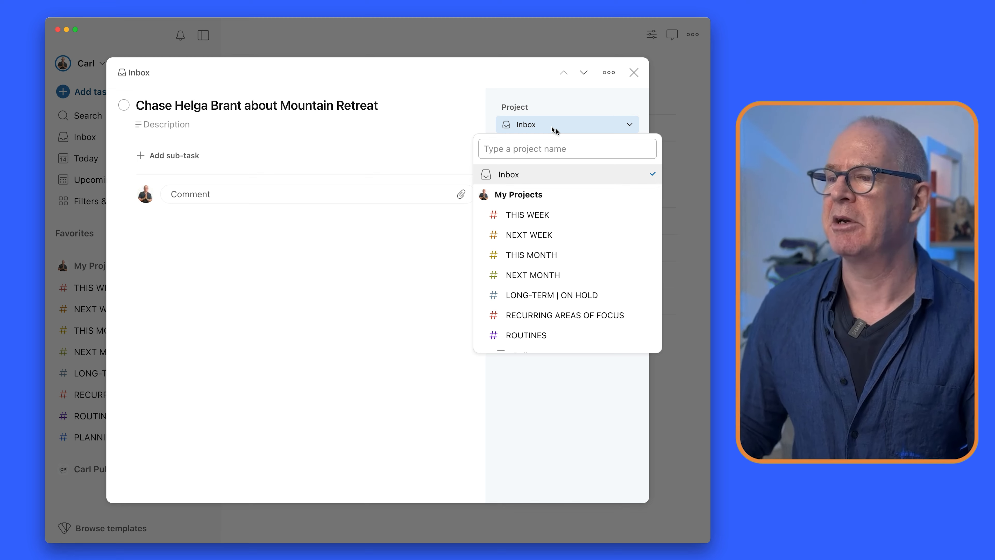
click(419, 169)
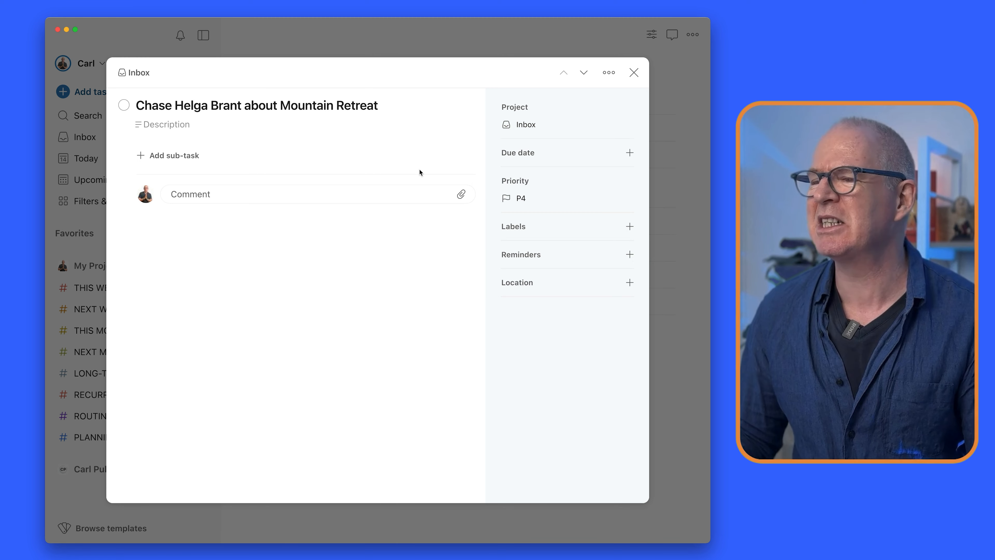
click(541, 124)
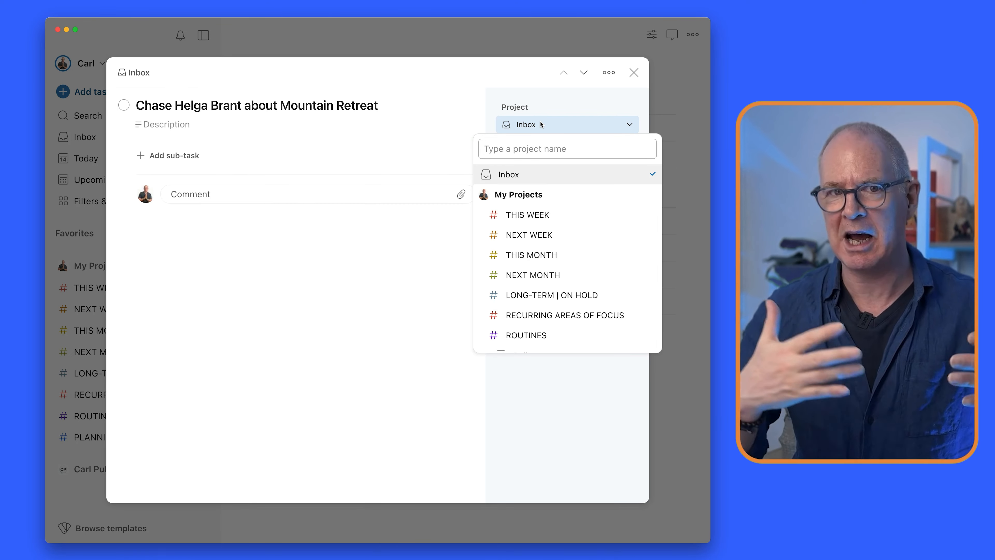
click(548, 234)
click(634, 72)
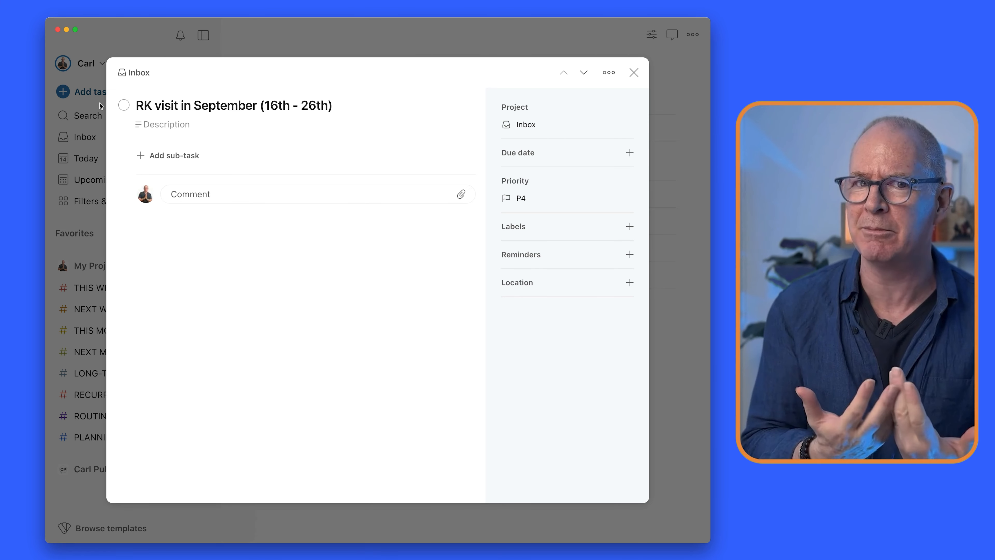
Rename the RK visit task to "Talk to RK about mum's visit in September (16th - 26th)" and save it.
click(156, 108)
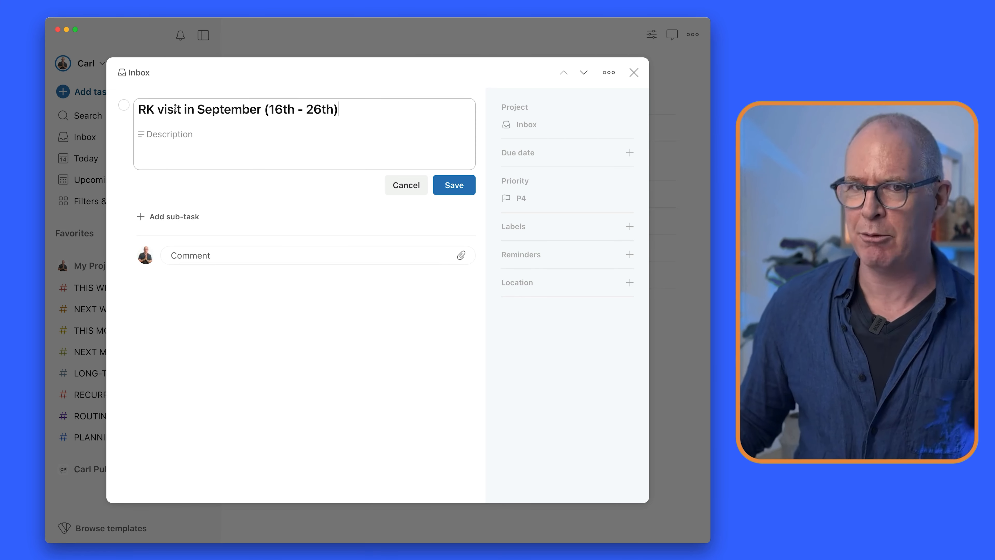
click(156, 109)
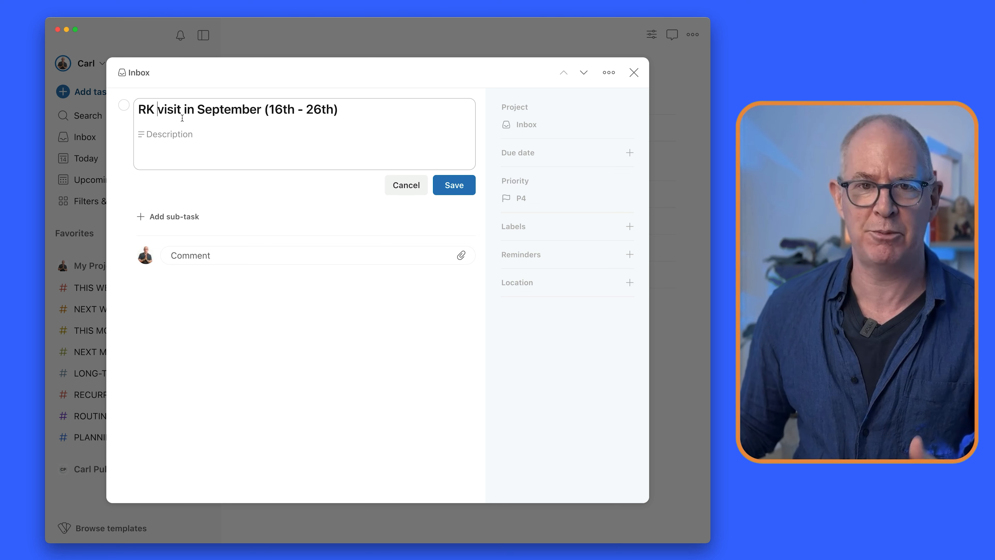
key(BackSpace)
key(BackSpace)
key(BackSpace)
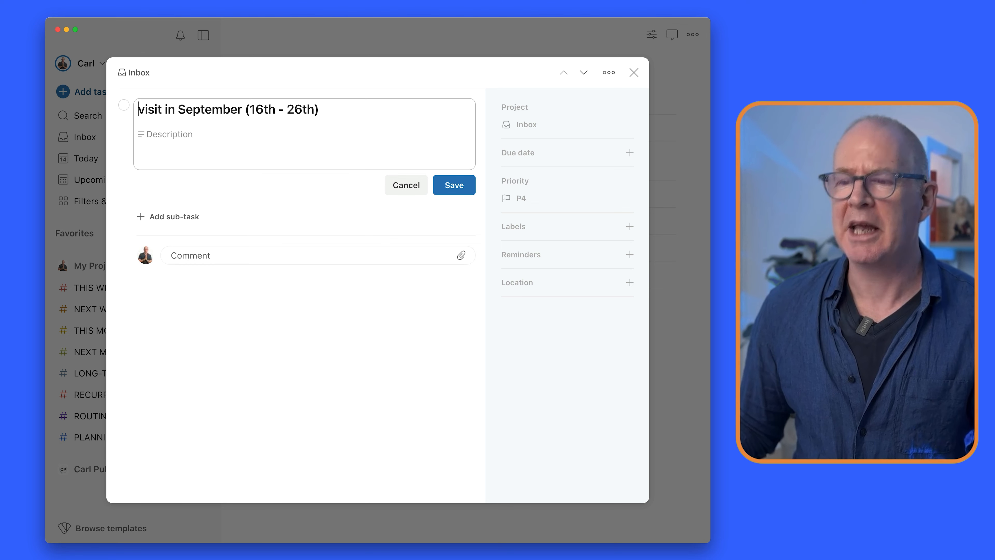
text(Talk to RK )
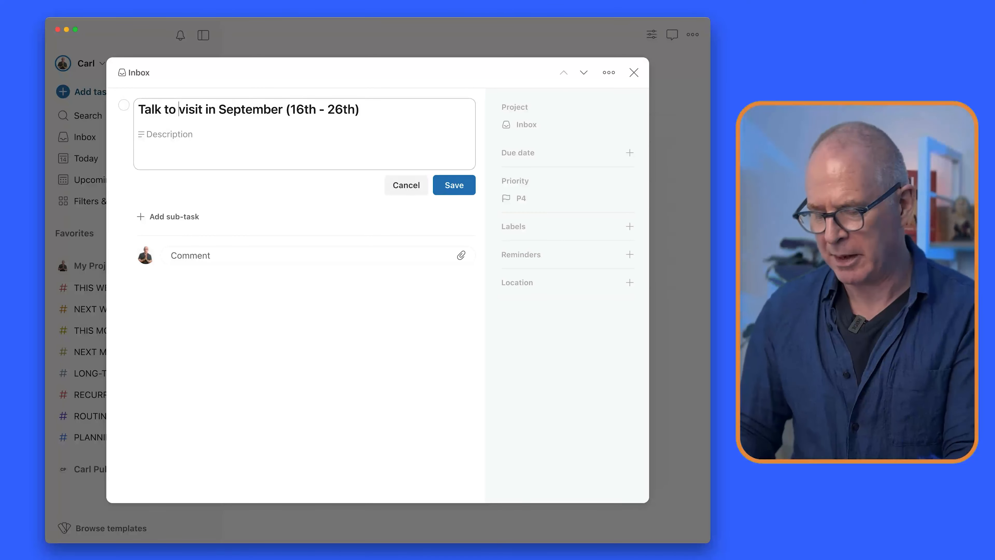
text(about m)
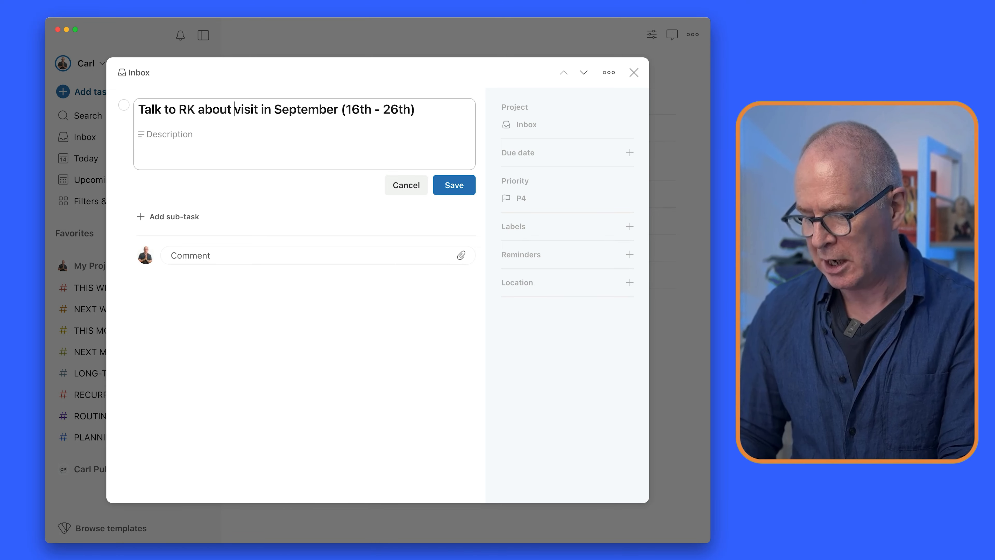
text(um's)
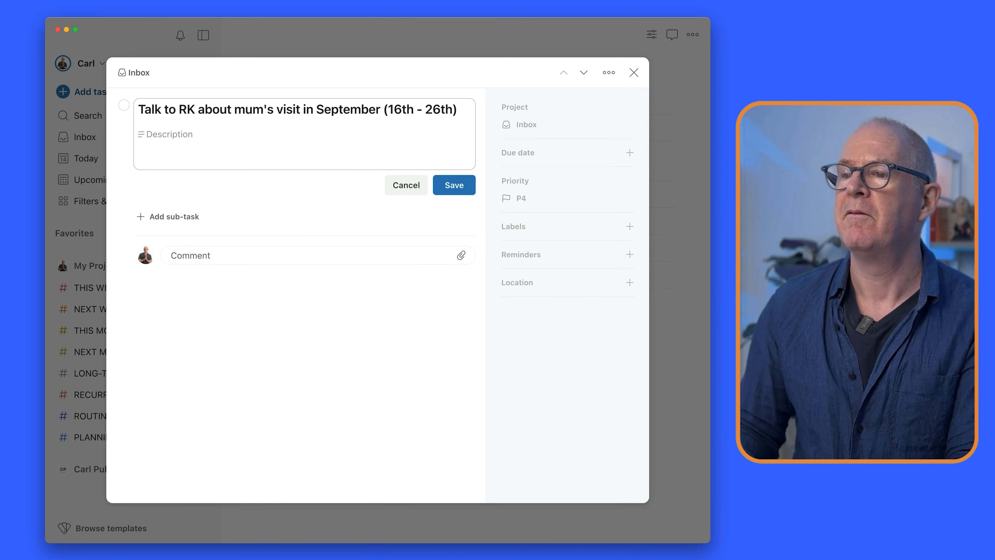
click(462, 192)
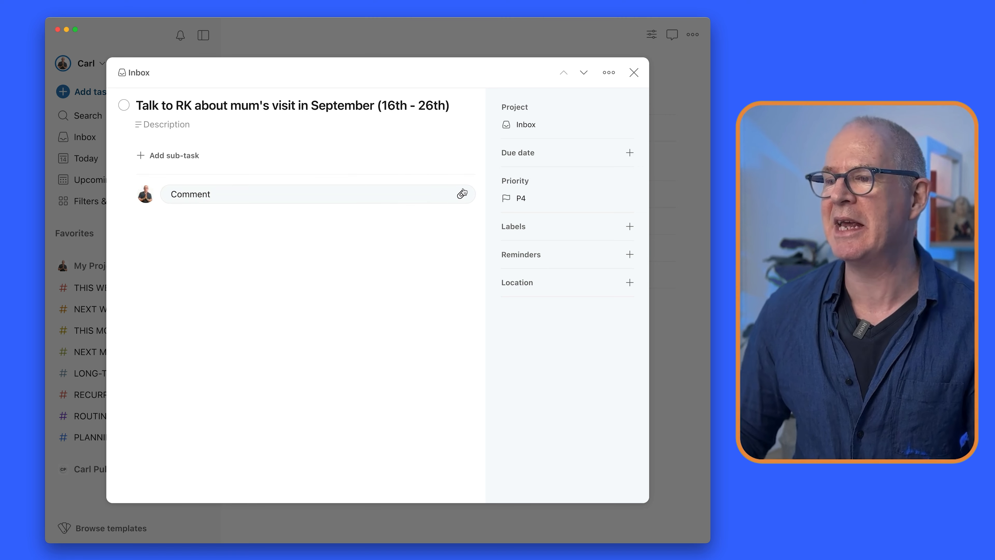
Move the task about mum's visit to the THIS WEEK project and make it due Friday, 16 August.
click(539, 125)
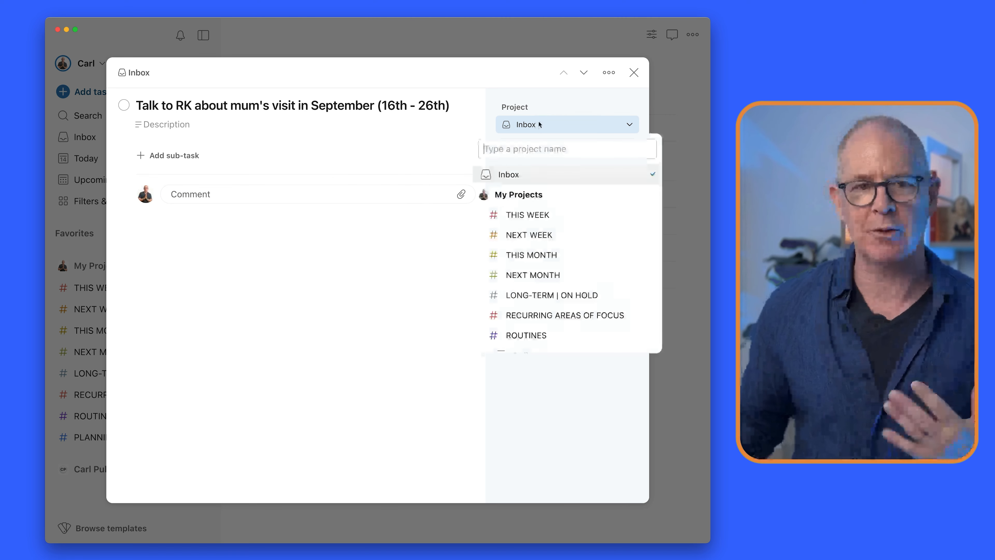
click(533, 219)
click(539, 152)
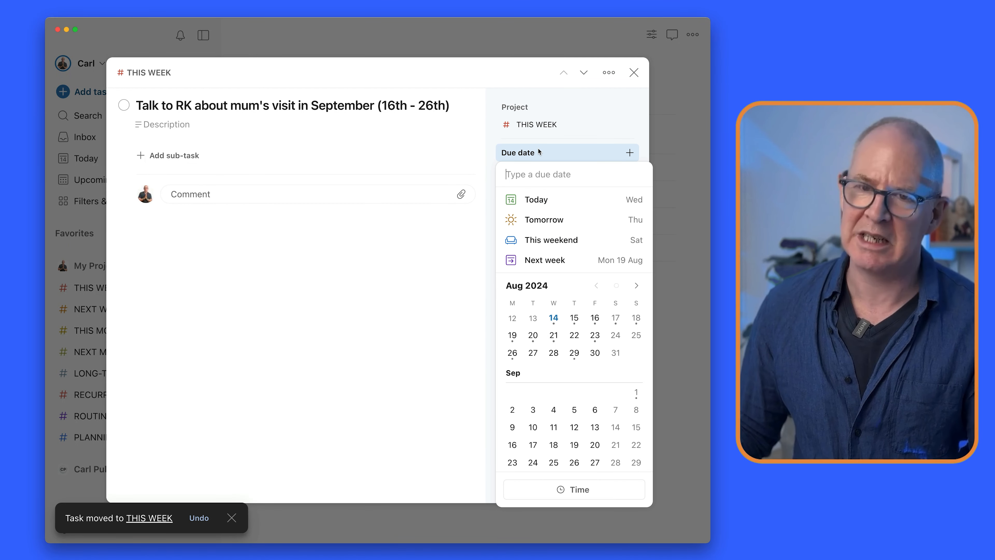
click(594, 319)
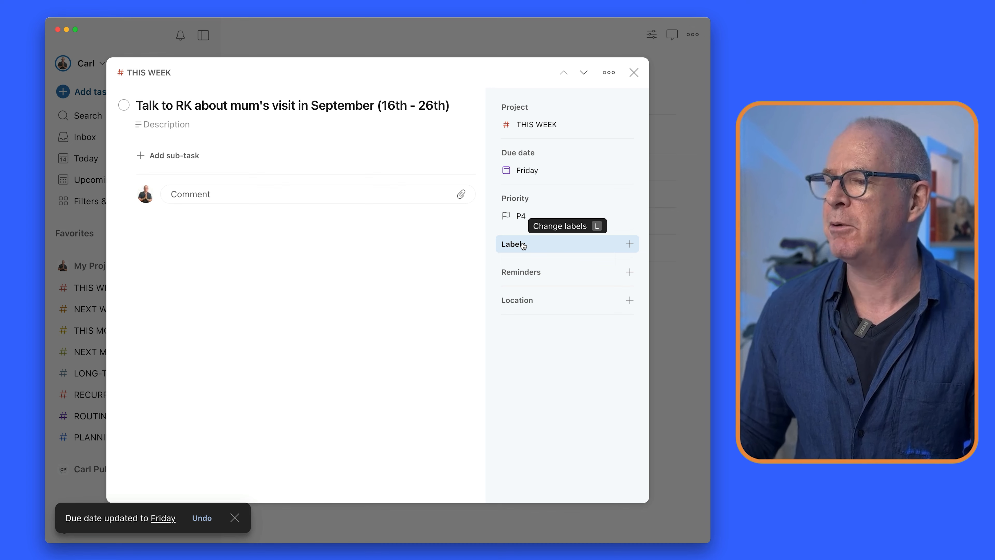
Give the task about mum's visit Priority 3 and the Communications label, and close its details.
click(521, 216)
click(554, 276)
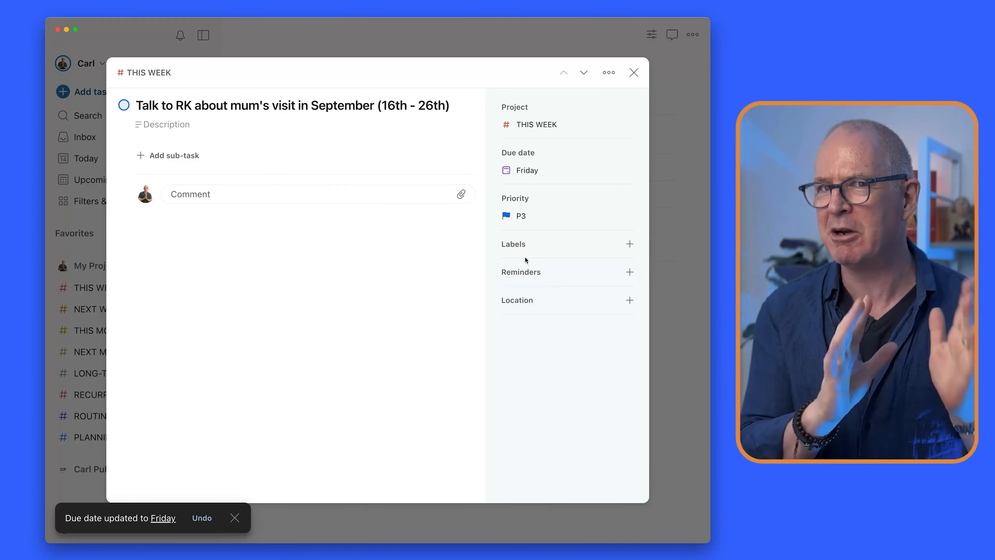
click(526, 247)
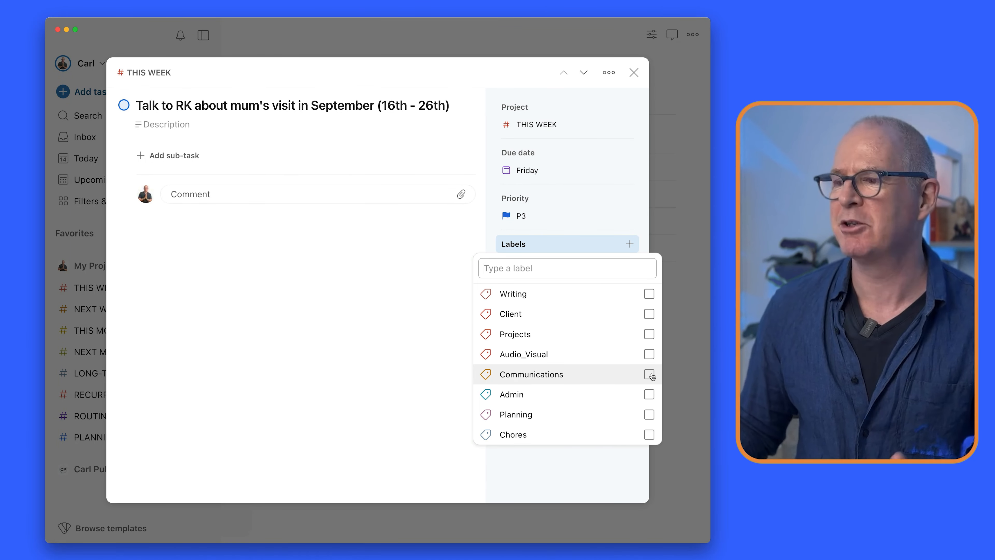
click(649, 374)
click(506, 478)
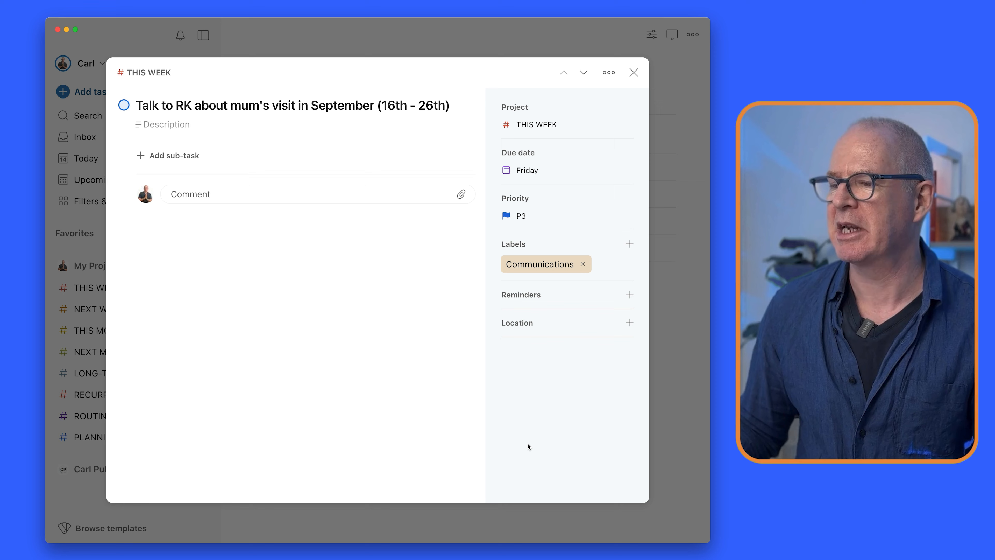
click(634, 73)
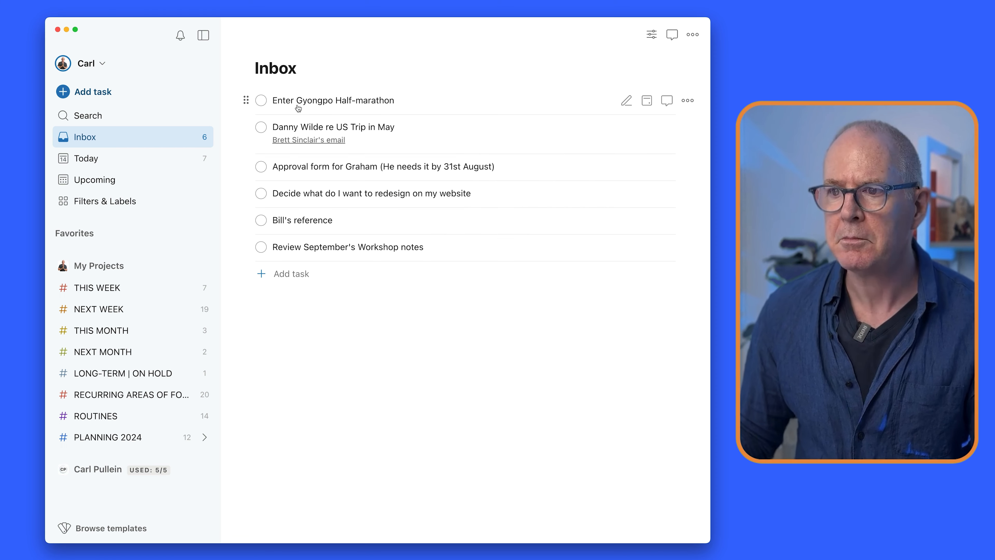
Move the "Enter Gyongpo Half-marathon" task to NEXT WEEK and the US trip in May task to NEXT MONTH.
drag(245, 101, 122, 309)
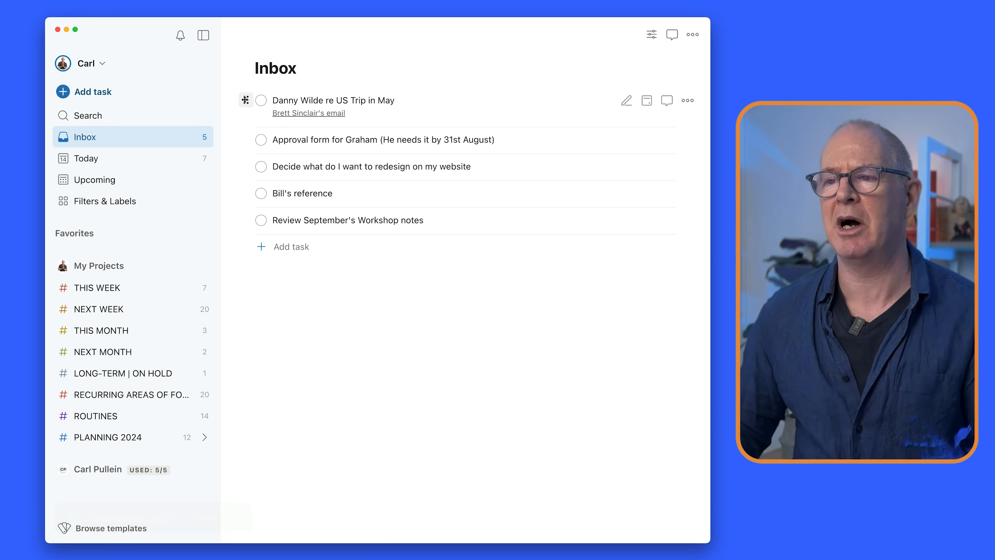
drag(245, 100, 120, 350)
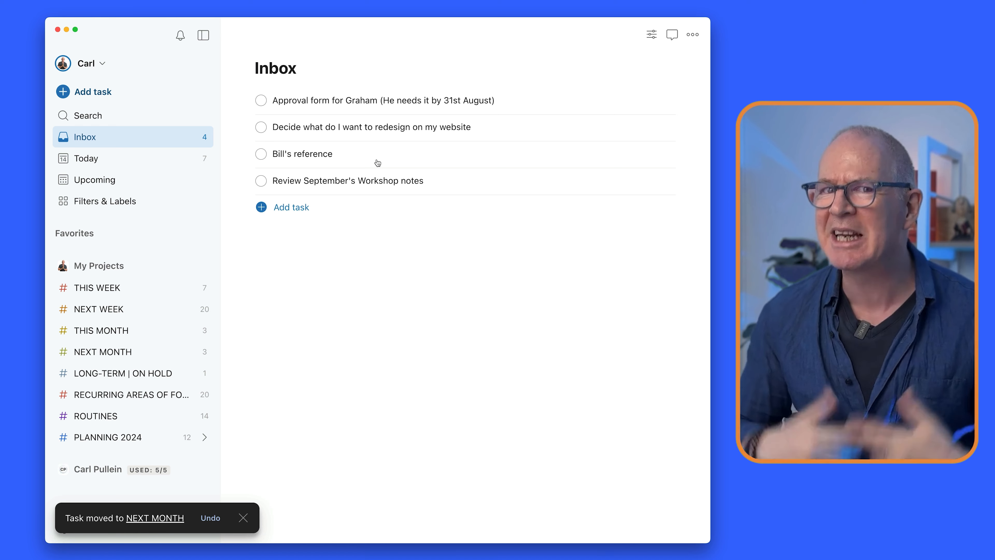
Change the start of the approval form task's title to "Review approval form" and save it.
click(353, 103)
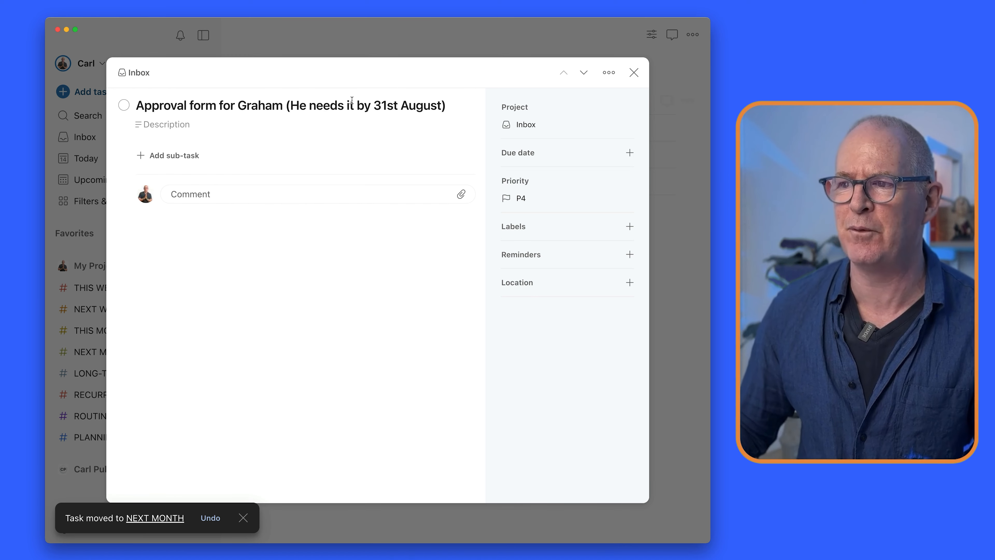
click(176, 102)
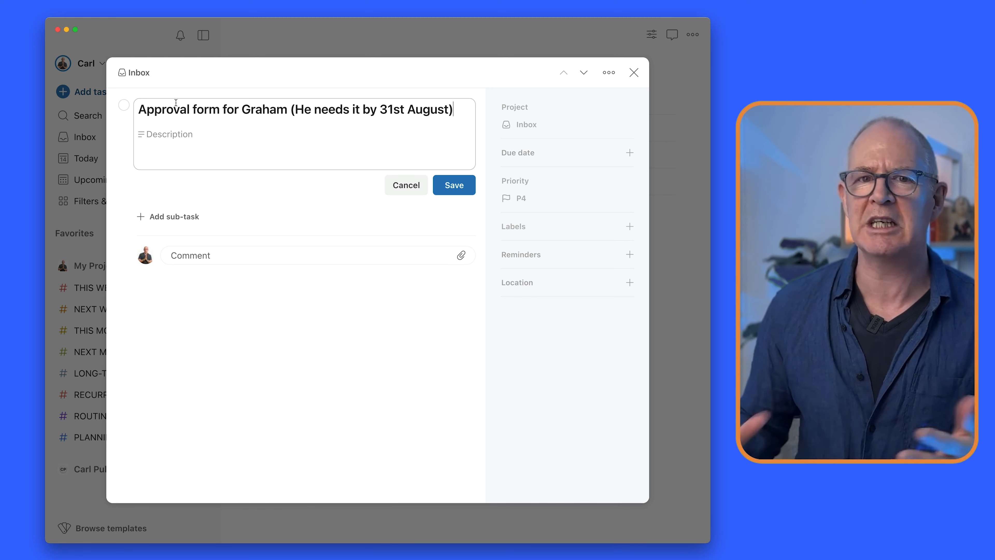
text(Review)
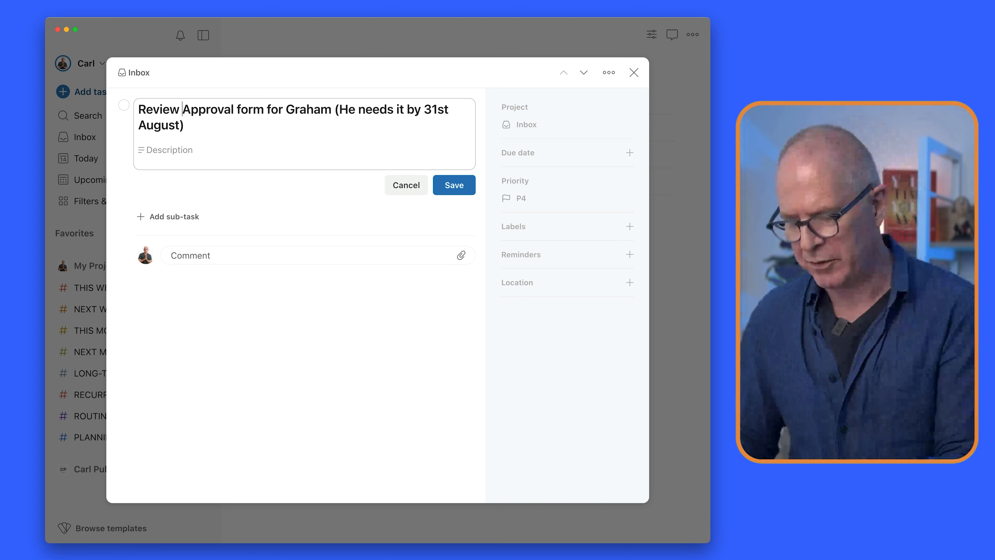
key(Delete)
text(a)
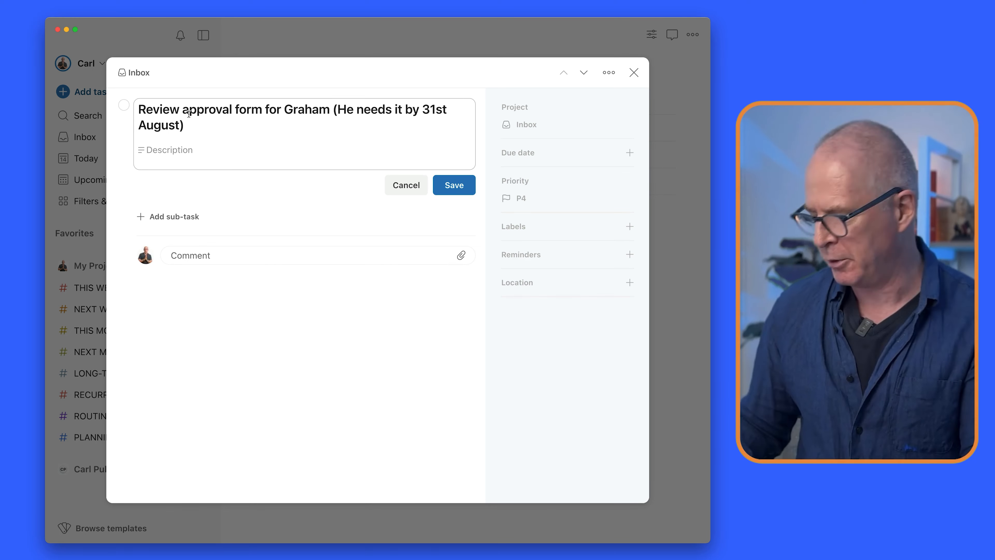
click(451, 184)
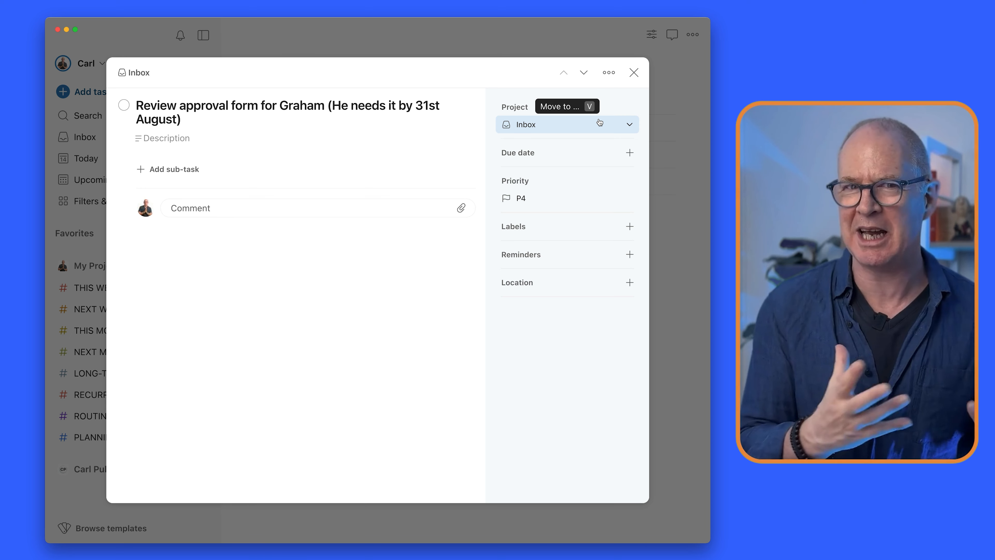
Move the approval form task to the NEXT WEEK project and the website redesign task to THIS MONTH.
click(600, 124)
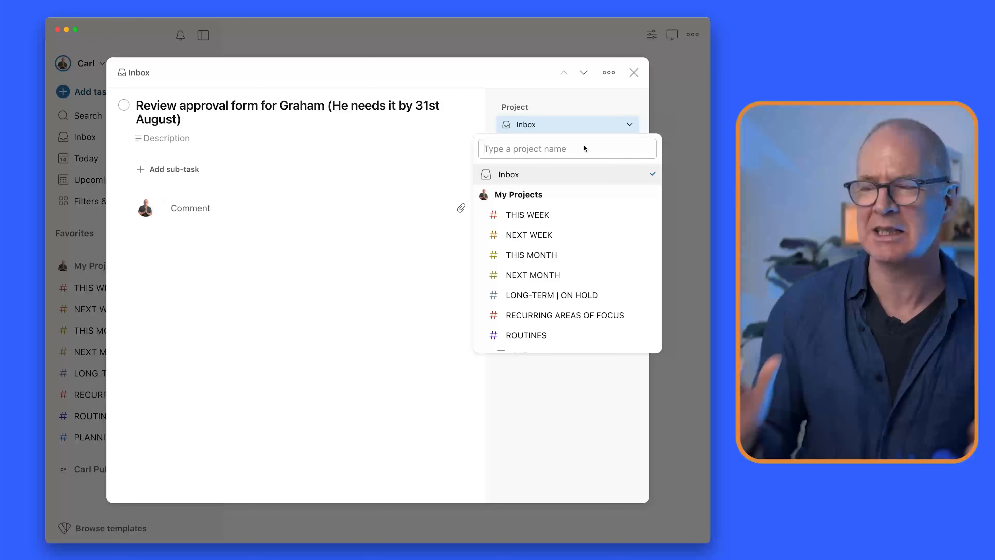
click(542, 236)
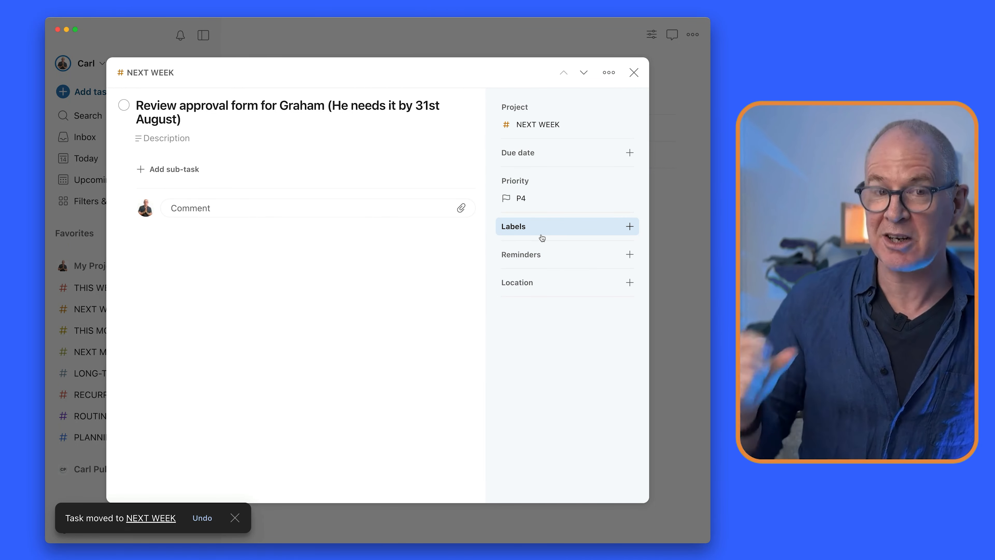
click(633, 71)
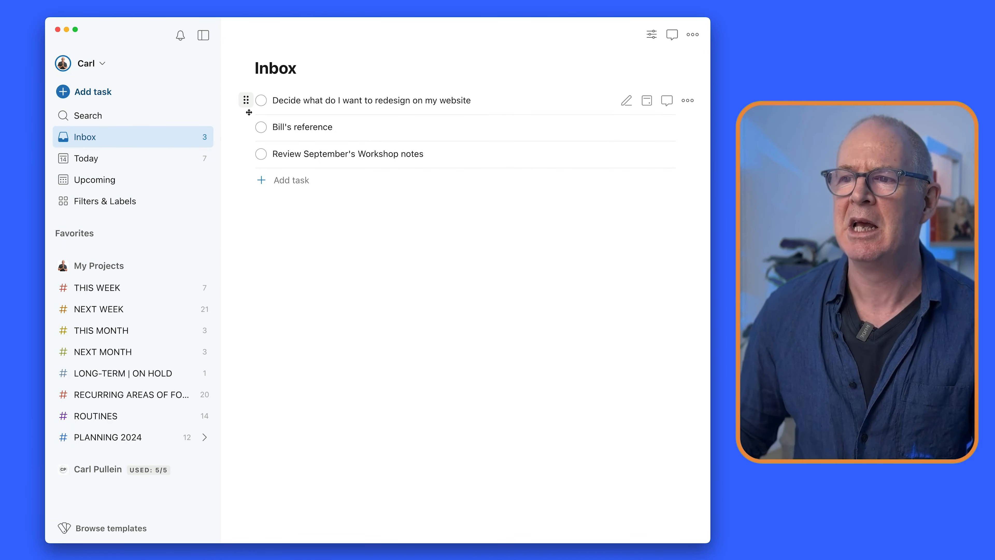
drag(249, 113, 116, 332)
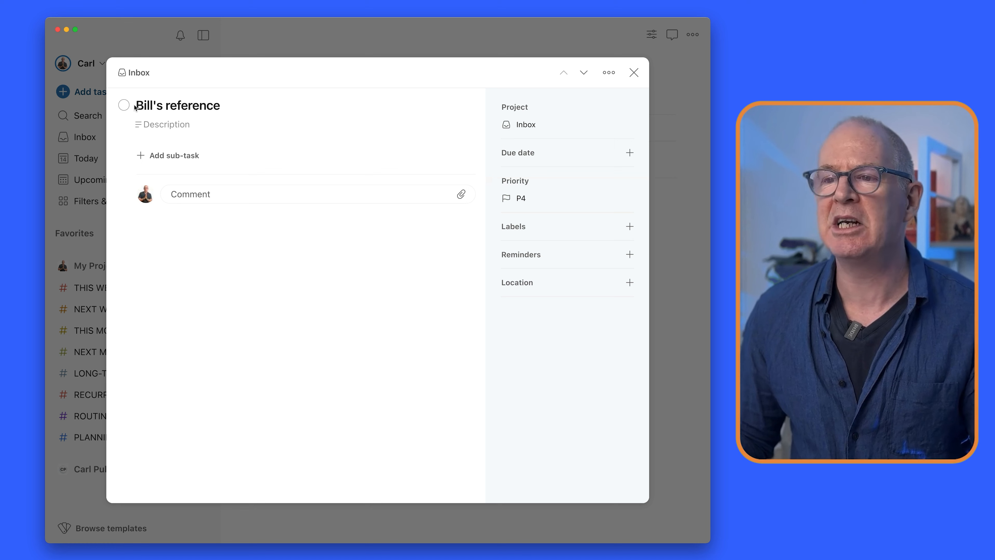
Add "Write" to the start of the reference task's title and save it.
click(136, 105)
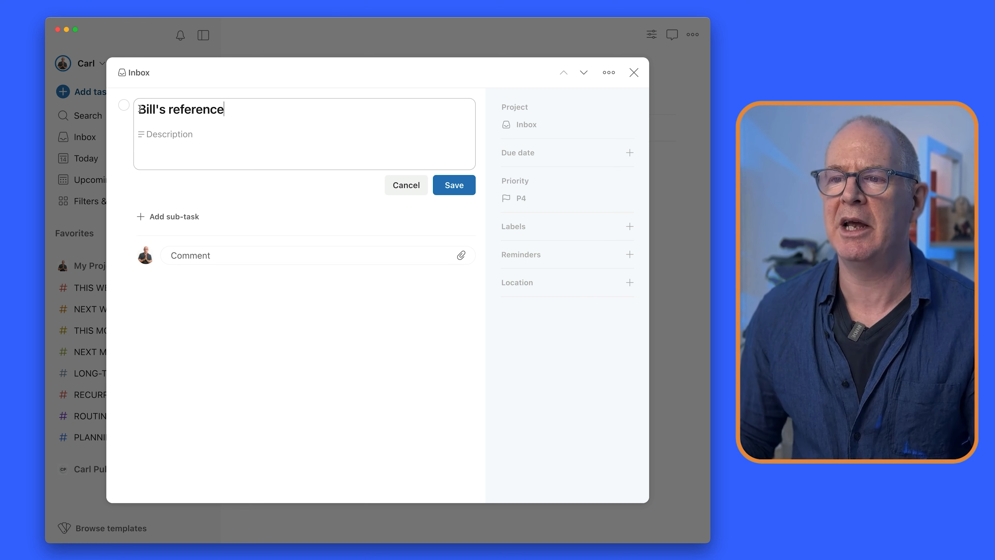
text(Write)
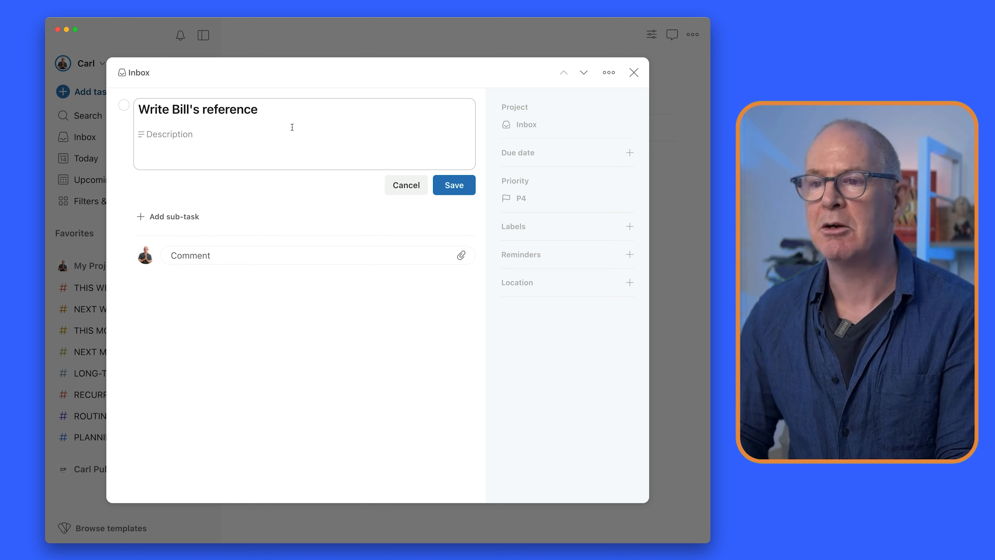
click(445, 187)
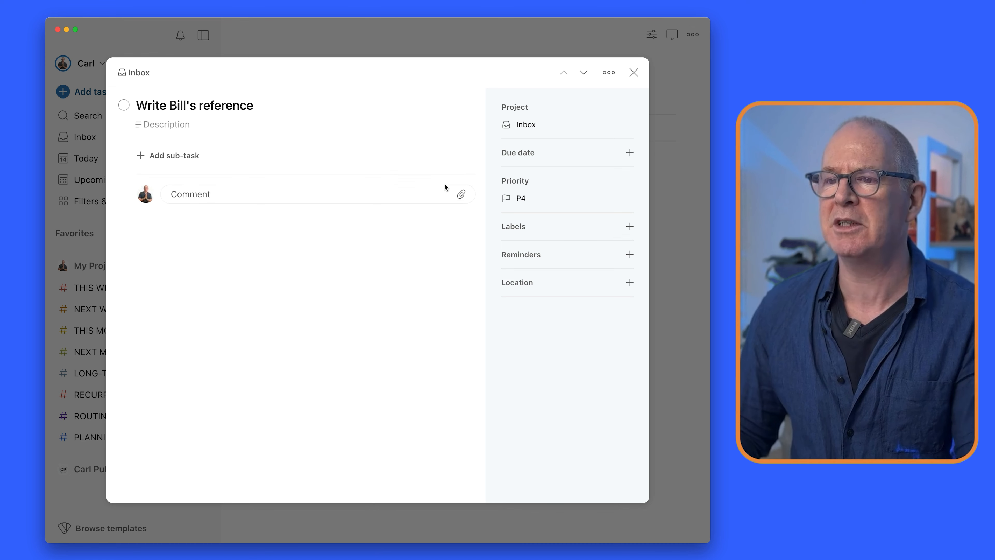
Close the reference task's details and move the task to the NEXT WEEK project.
click(532, 129)
click(531, 128)
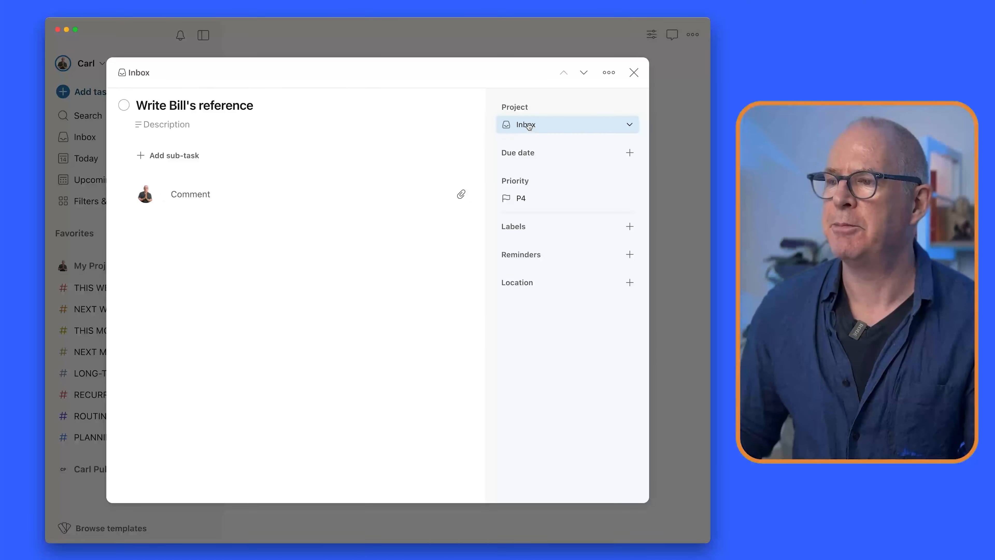
click(639, 71)
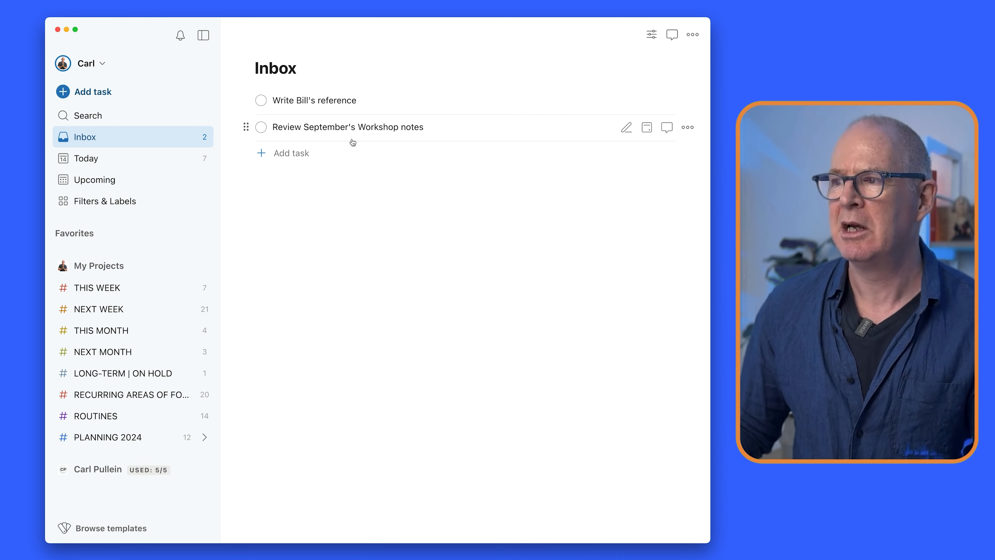
drag(246, 101, 113, 301)
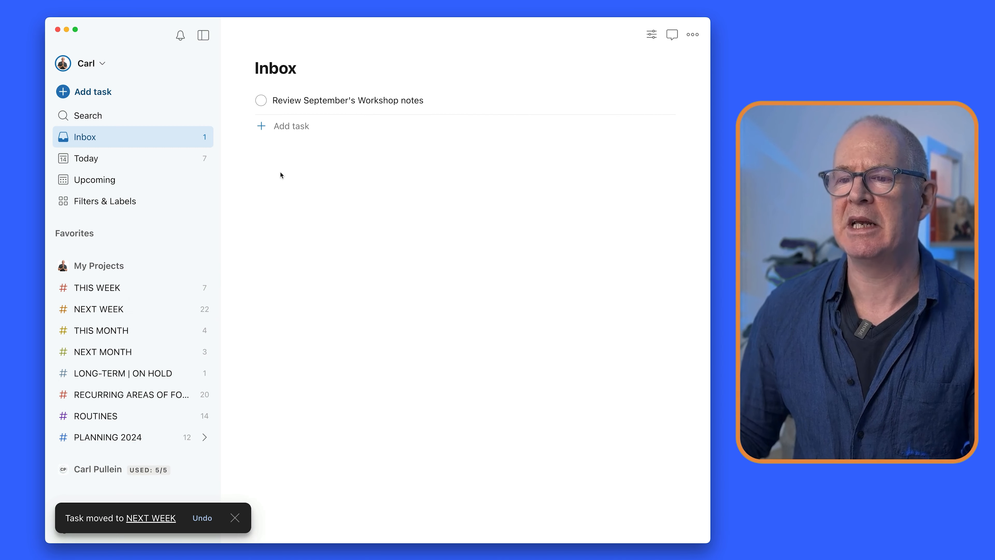
Open the September workshop notes task, switch to Evernote and copy the web link of the "2024 Ultimate Productivity Workshop." note.
click(357, 106)
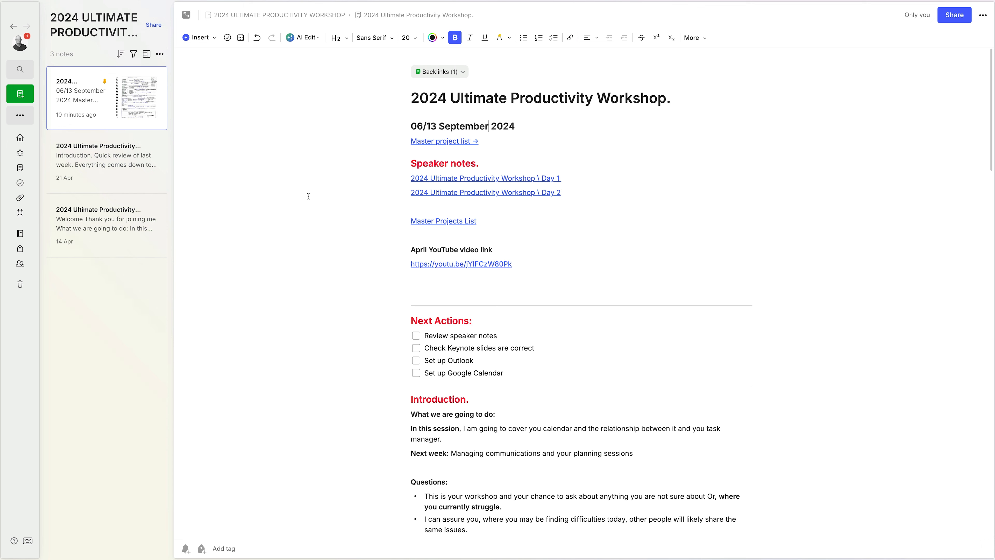
click(983, 17)
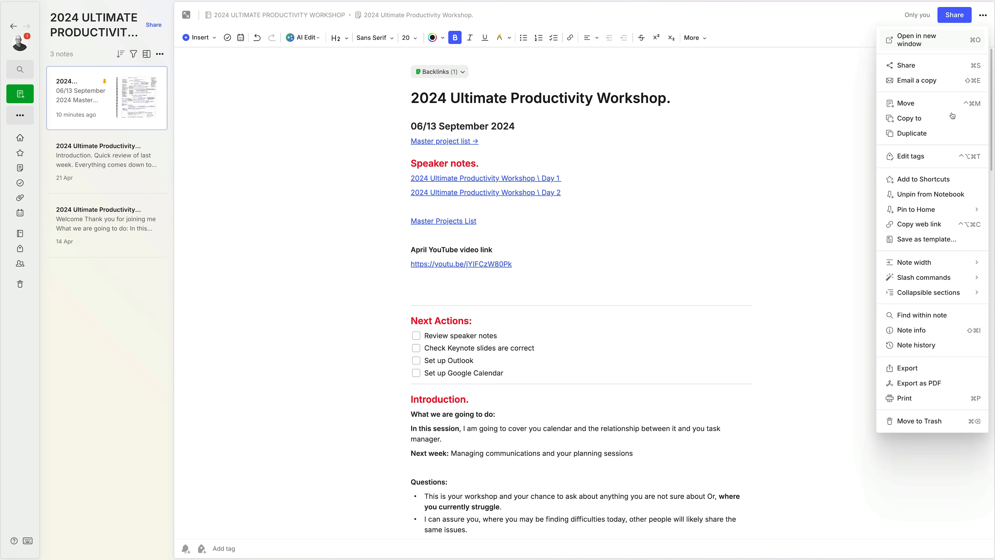
click(931, 225)
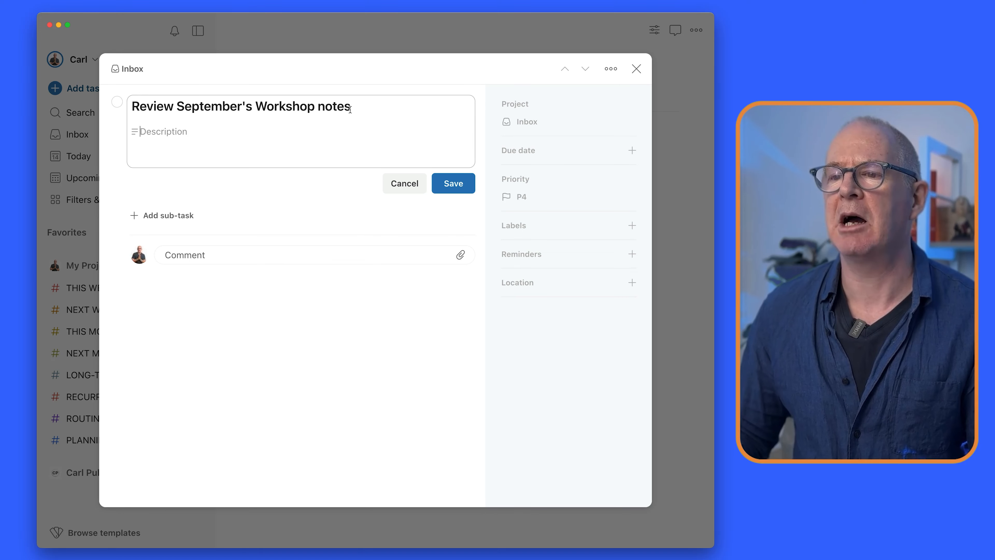
Link the whole title "Review September's Workshop notes" to the copied Evernote note address and save the task.
drag(350, 109, 129, 109)
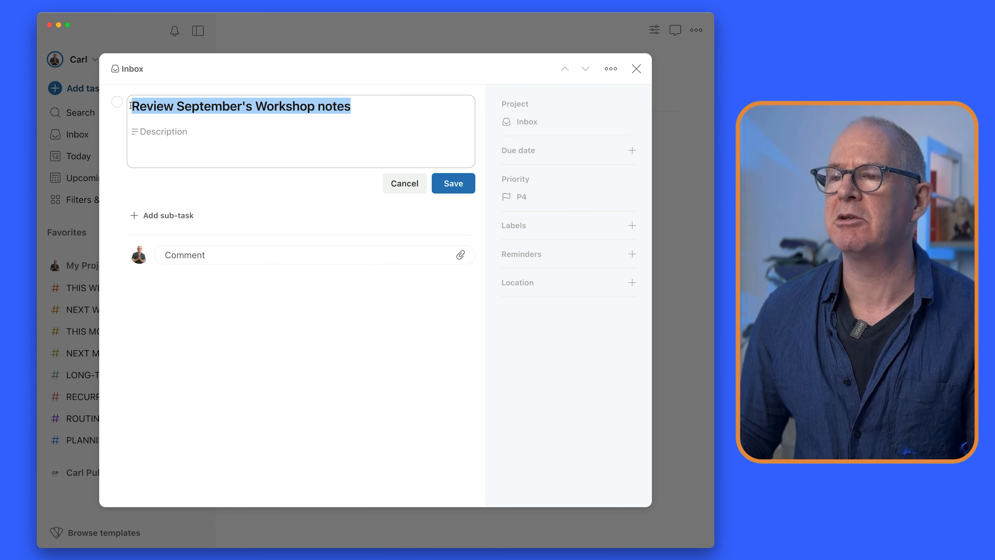
click(278, 86)
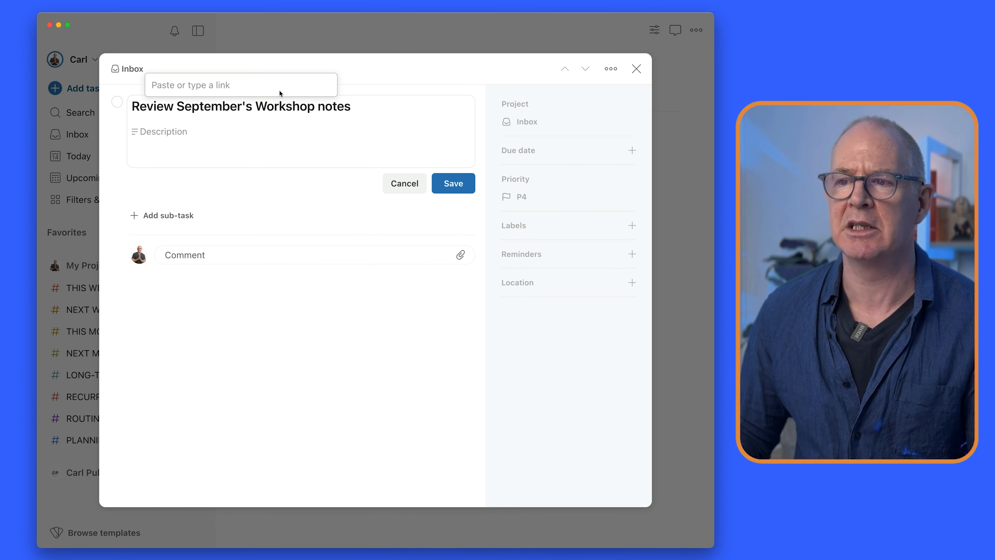
key(super+v)
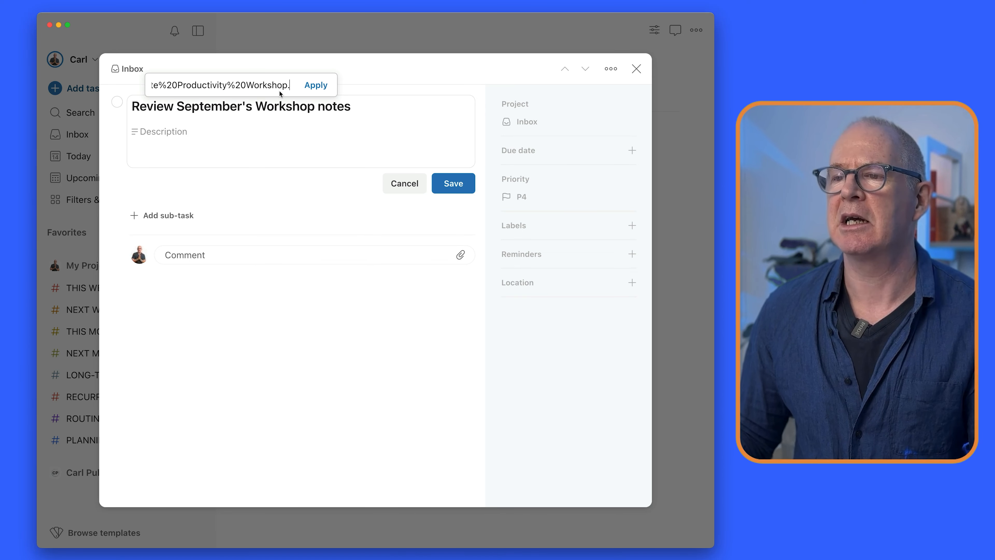
click(318, 84)
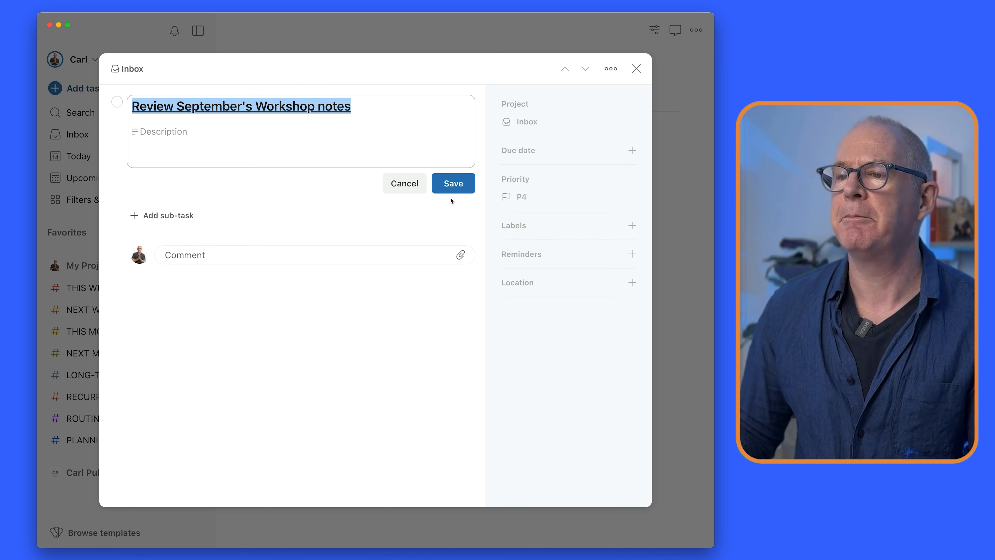
click(450, 190)
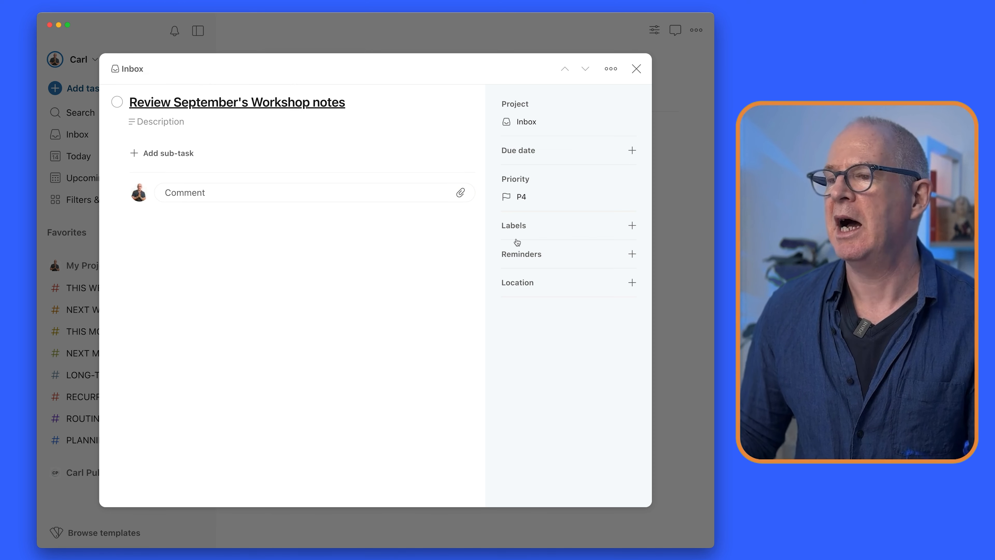
Close the workshop notes task's details and open the linked note from its title in the inbox.
click(636, 70)
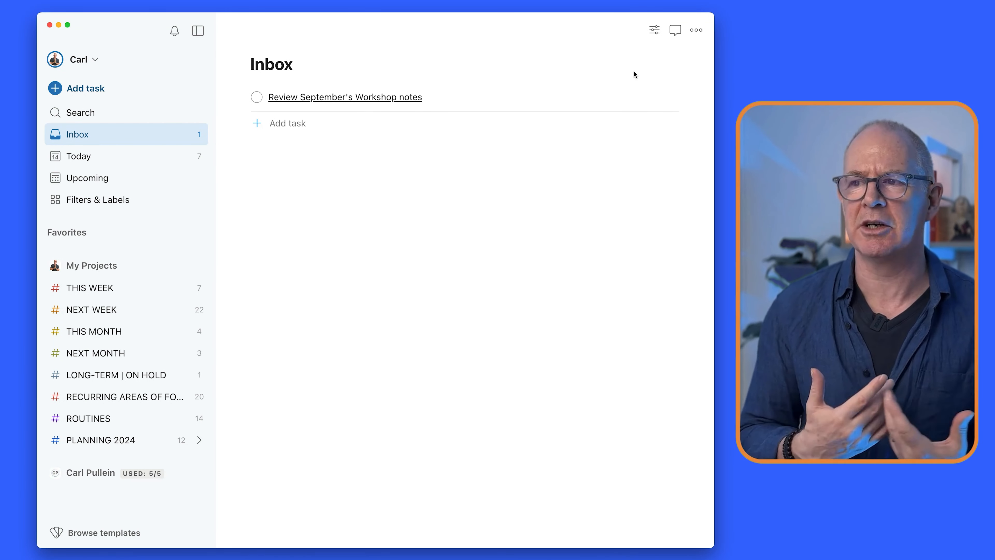
click(370, 97)
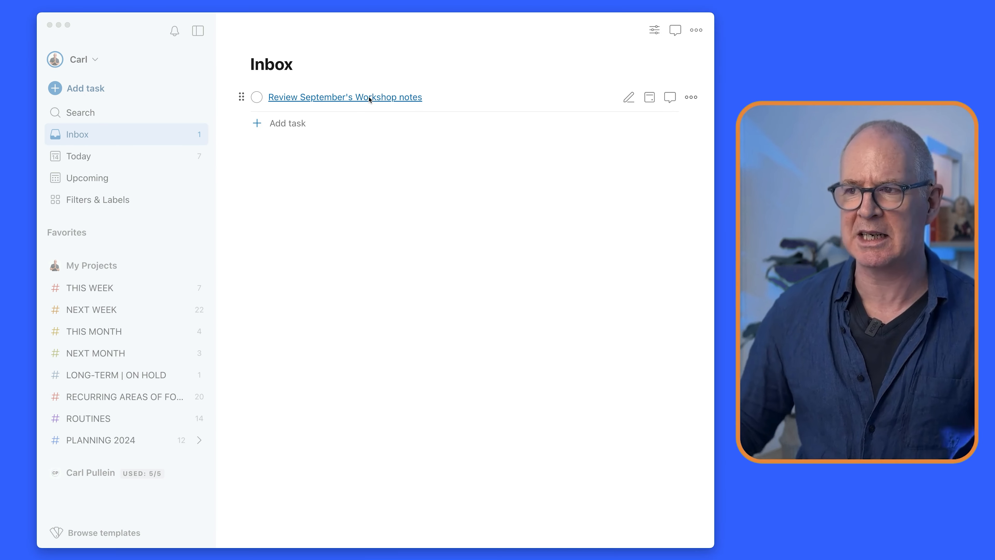